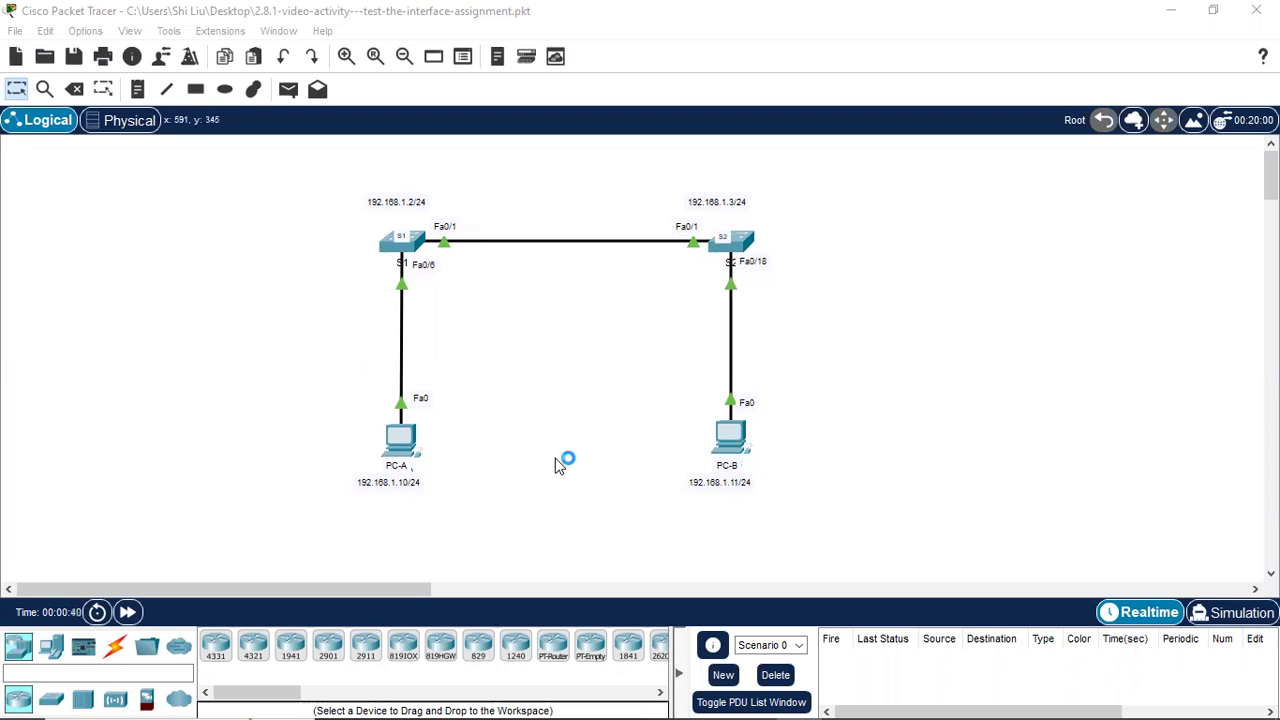
Step: Open the PC-A device window from the two-switch topology to reach its Desktop applications
{"action": "left_click", "coordinate": [400, 440]}
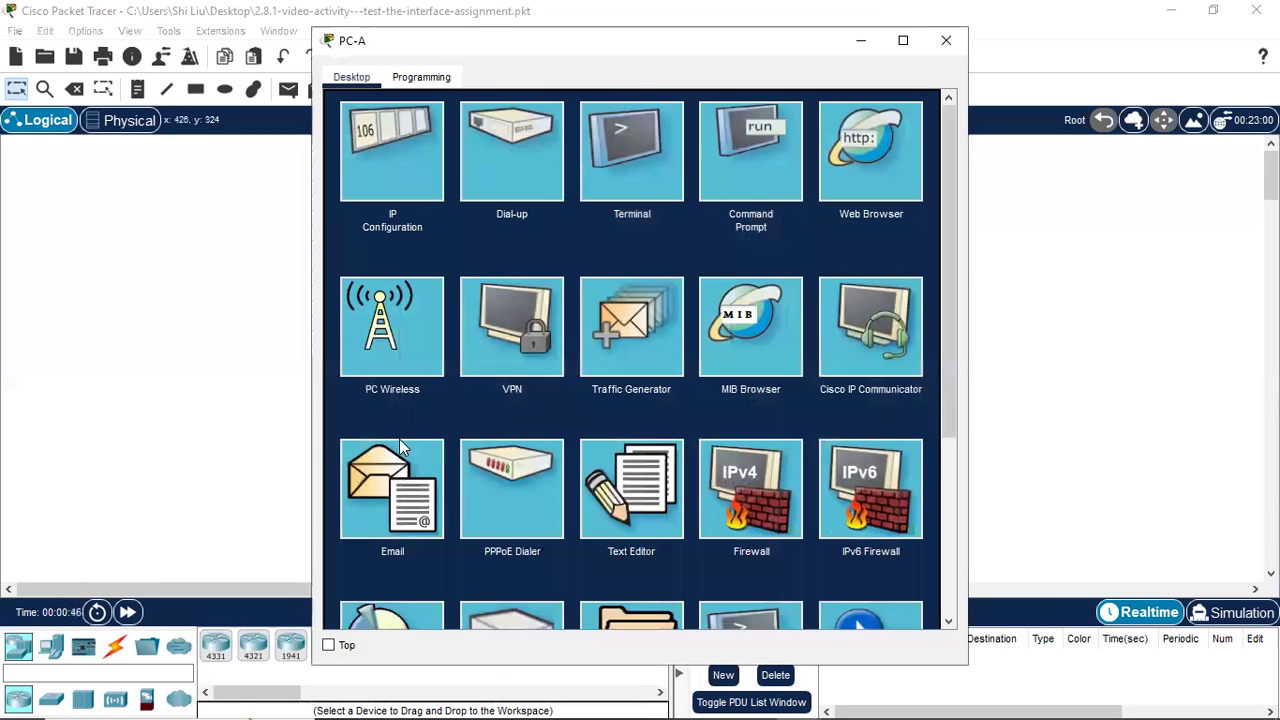
{"action": "left_click", "coordinate": [391, 171]}
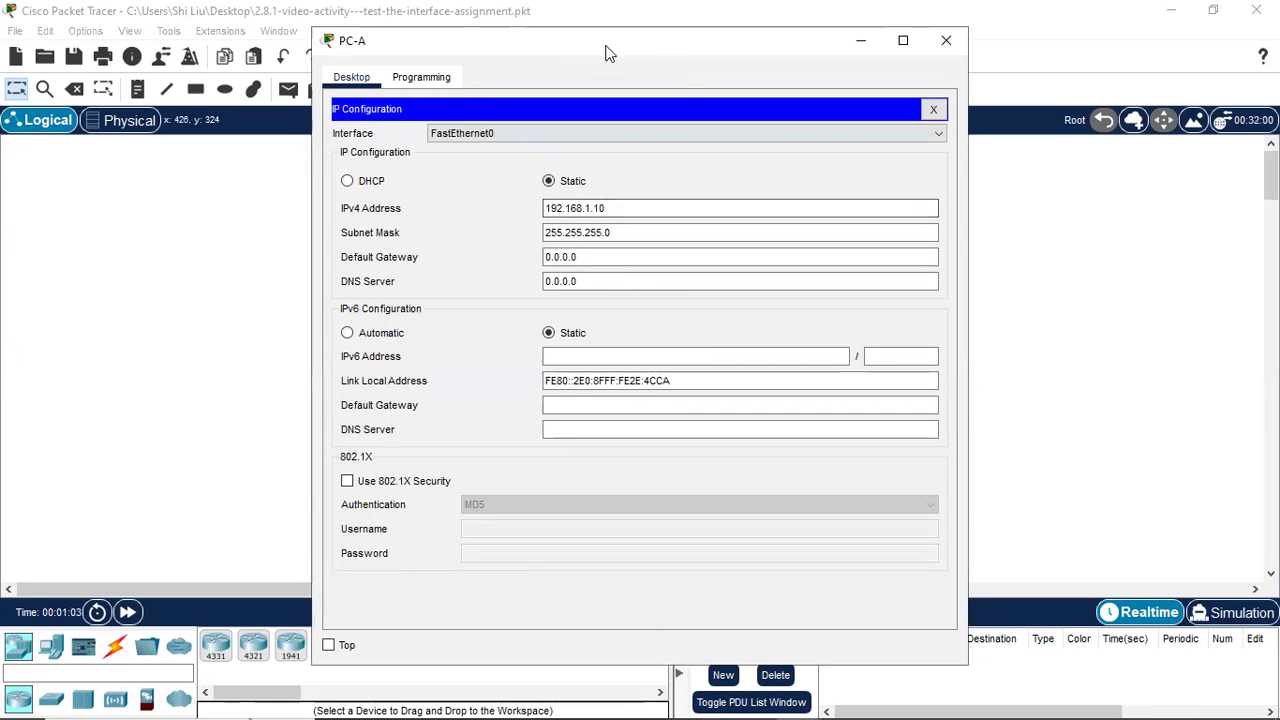
{"action": "left_click_drag", "start_coordinate": [609, 56], "coordinate": [950, 65]}
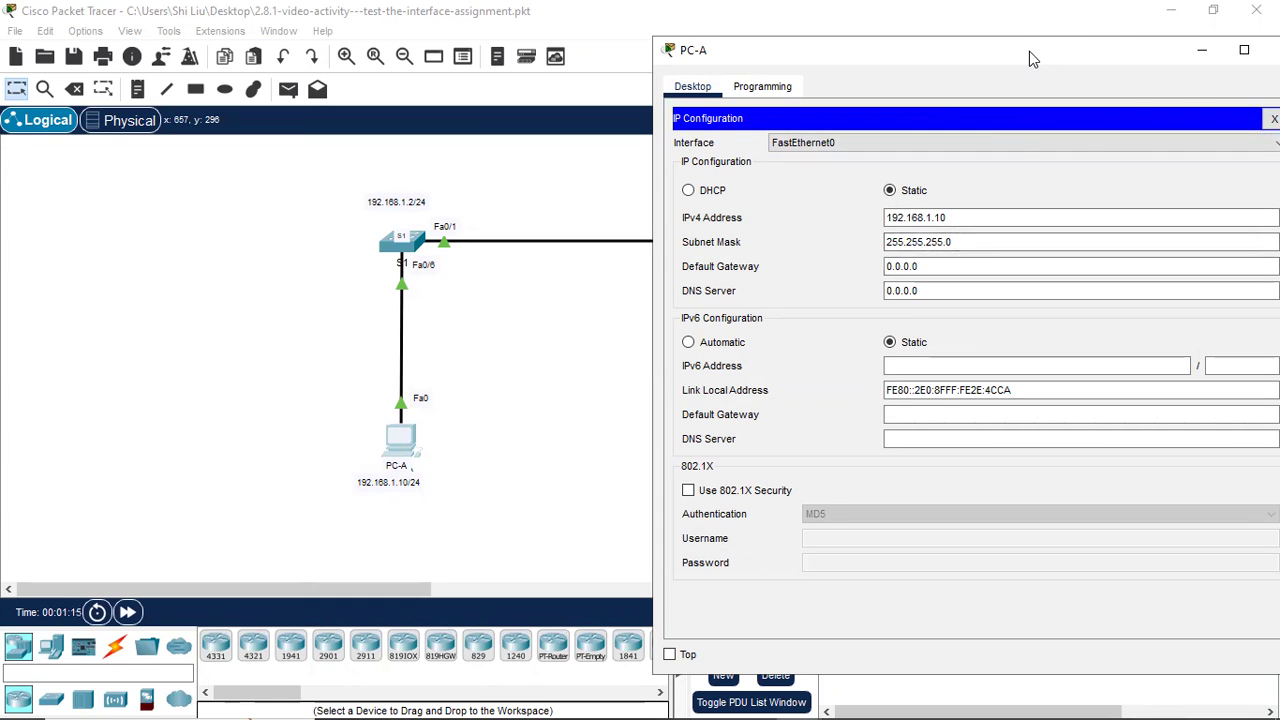
{"action": "left_click_drag", "start_coordinate": [1030, 58], "coordinate": [860, 57]}
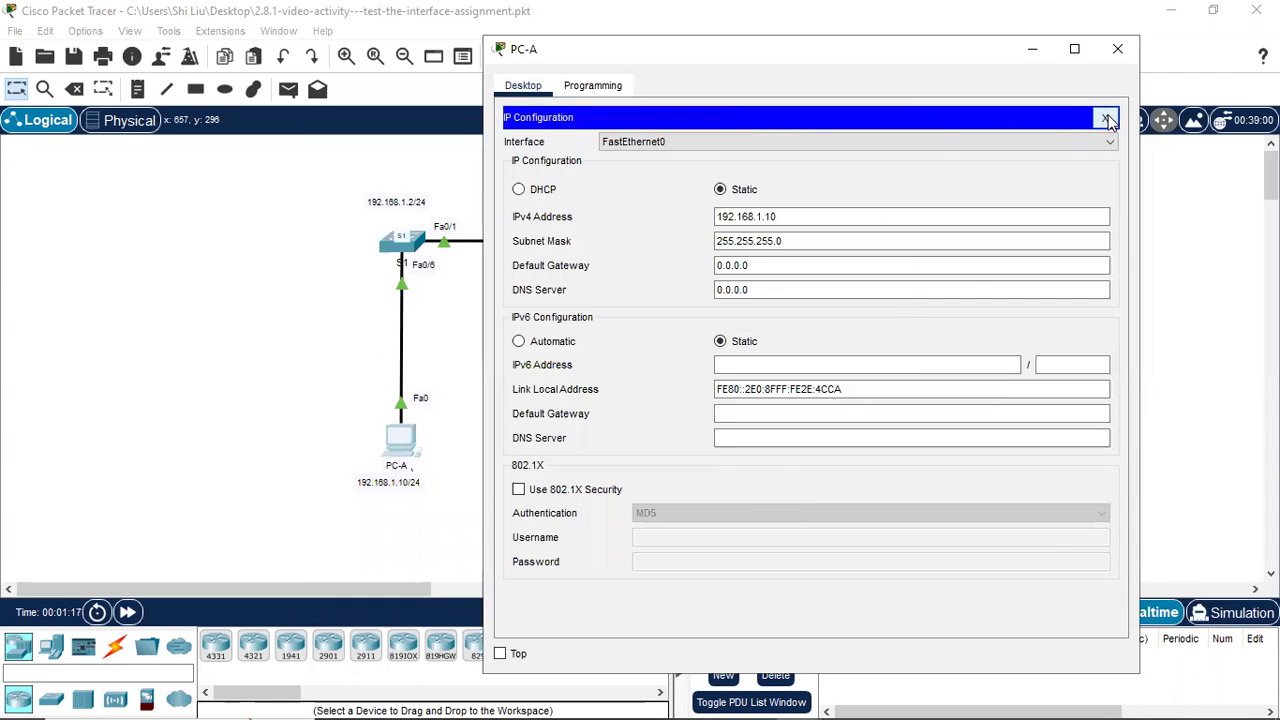
{"action": "left_click", "coordinate": [1106, 118]}
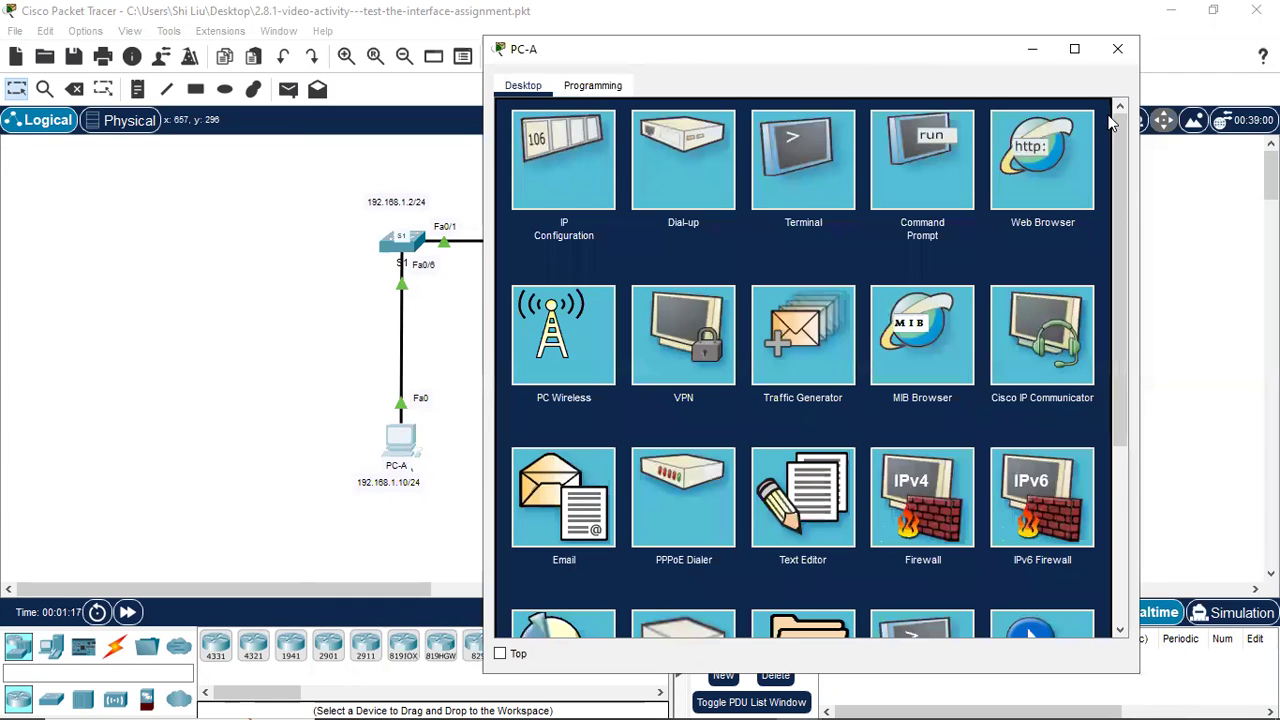
Step: Run ipconfig in PC-A's Command Prompt, confirm 192.168.1.10 / 255.255.255.0, then close the window
{"action": "left_click", "coordinate": [905, 168]}
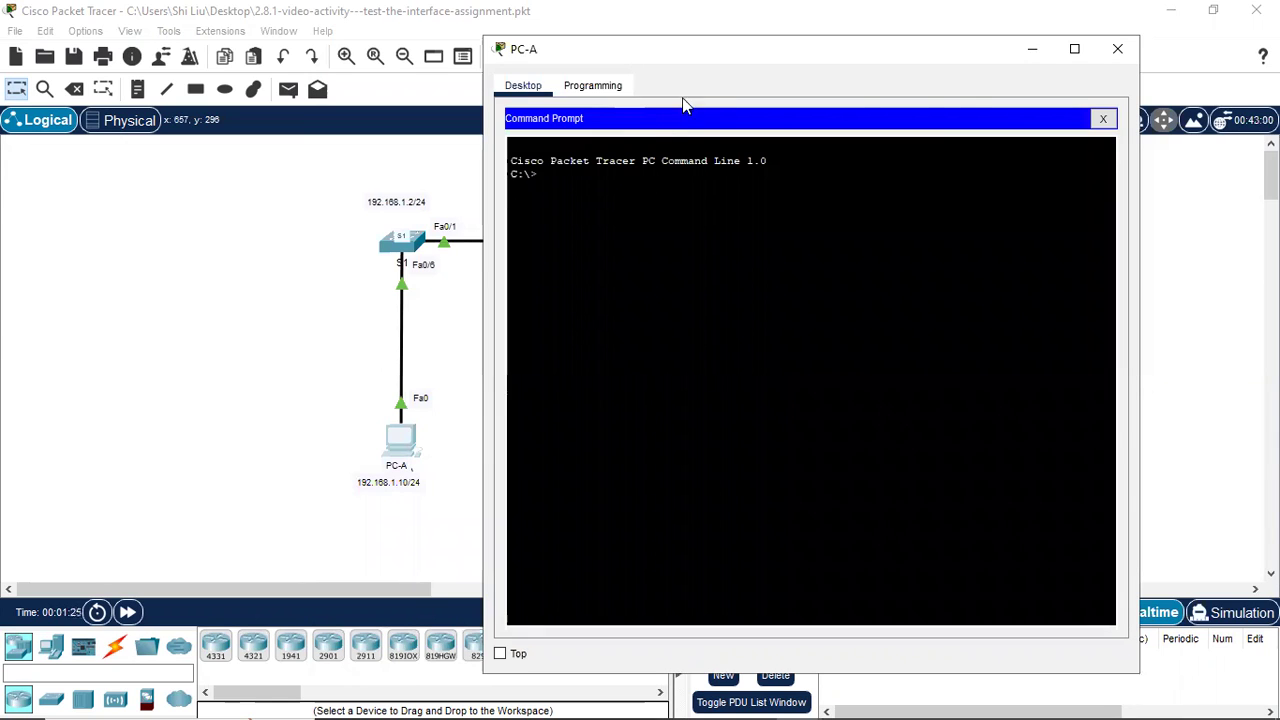
{"action": "left_click_drag", "start_coordinate": [745, 60], "coordinate": [795, 66]}
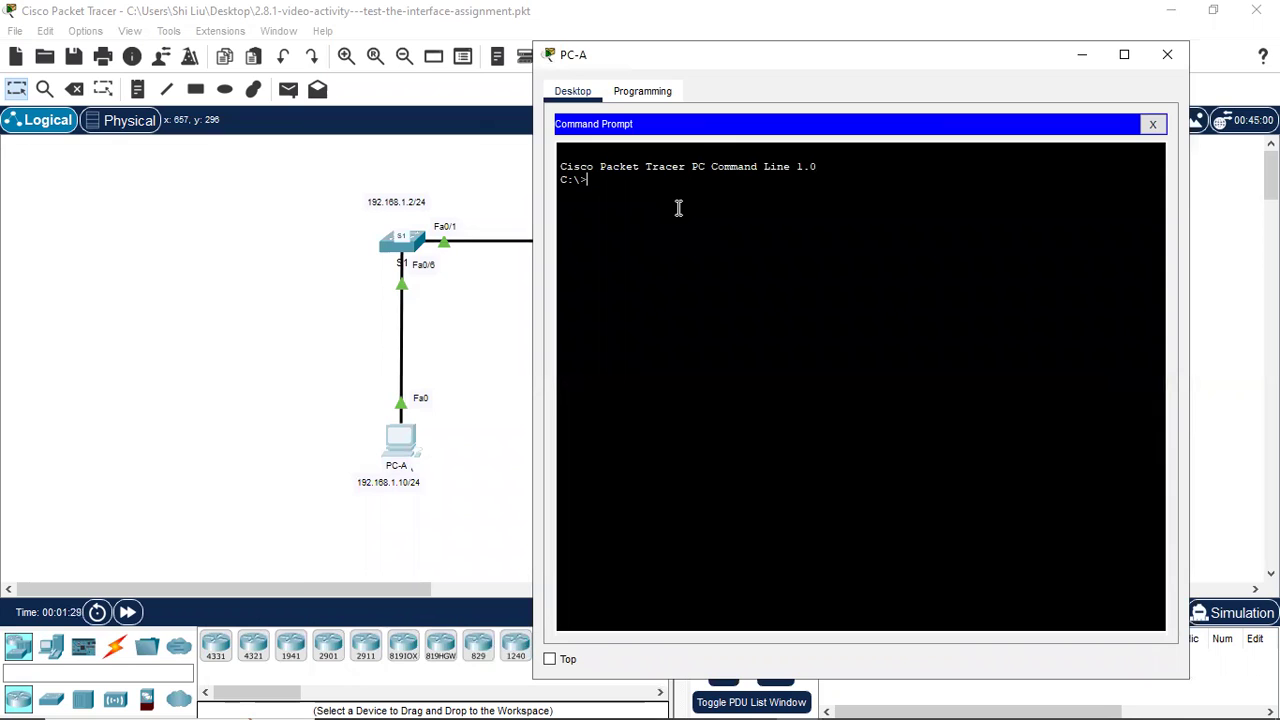
{"action": "type", "text": "ipconfig"}
{"action": "key", "text": "Return"}
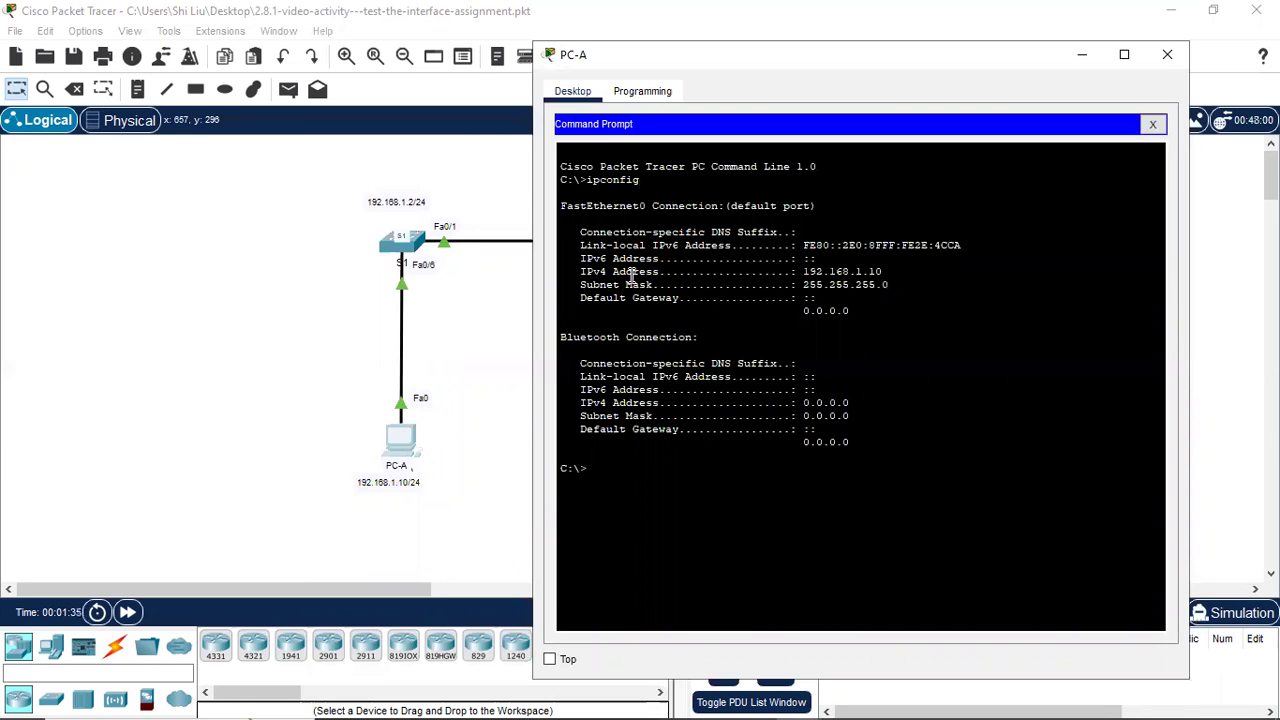
{"action": "left_click_drag", "start_coordinate": [628, 272], "coordinate": [897, 289]}
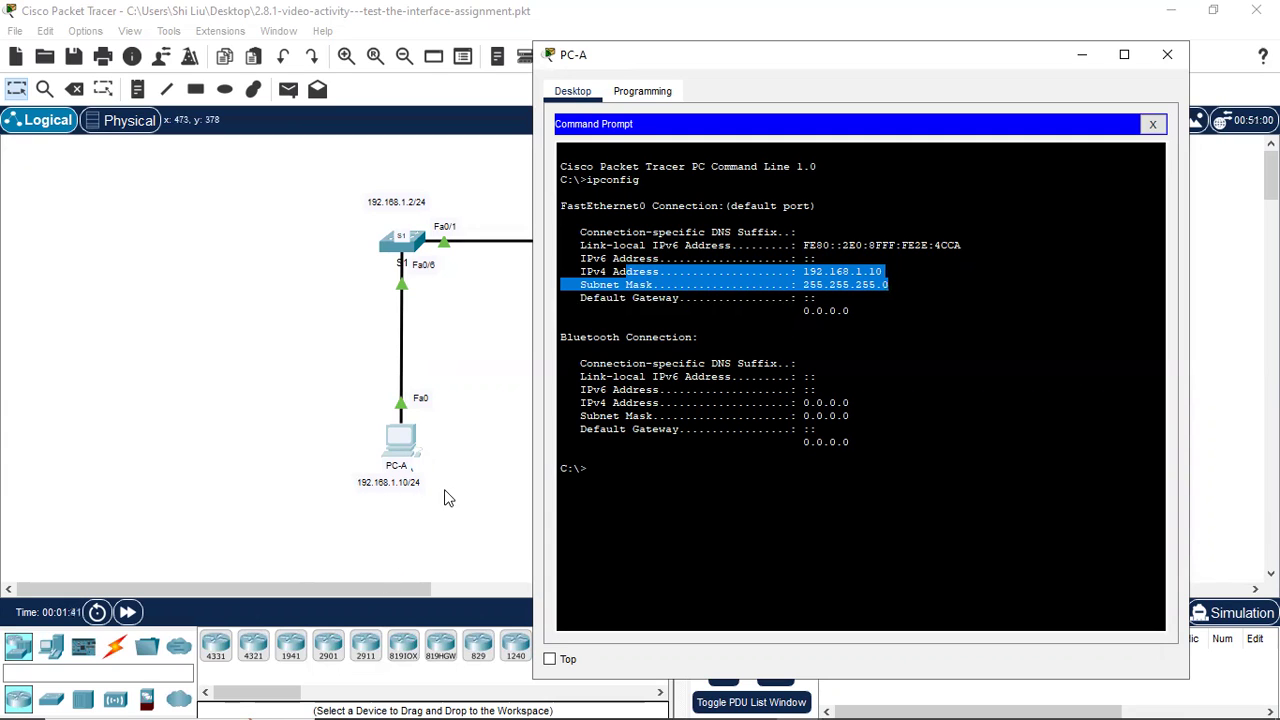
{"action": "left_click", "coordinate": [1167, 54]}
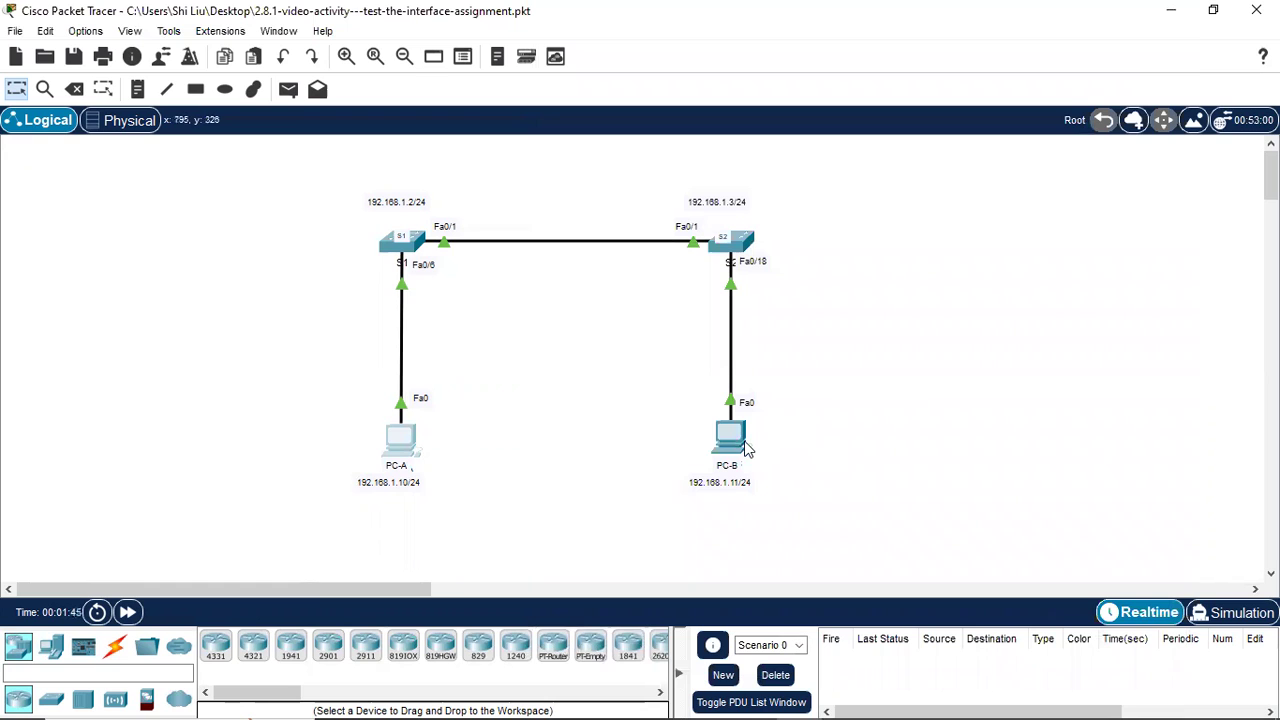
Step: Open PC-B's IP Configuration and review static address 192.168.1.11 with mask 255.255.255.0
{"action": "left_click", "coordinate": [733, 440]}
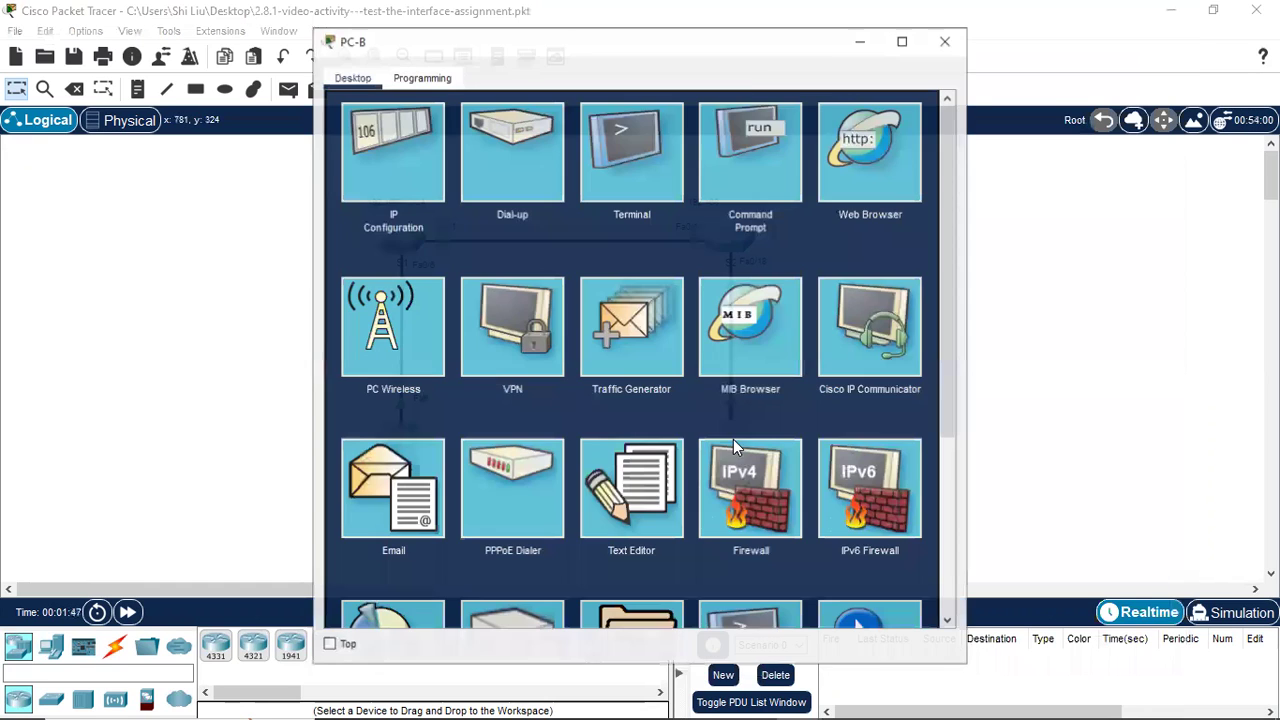
{"action": "left_click_drag", "start_coordinate": [705, 45], "coordinate": [443, 132]}
{"action": "left_click", "coordinate": [79, 238]}
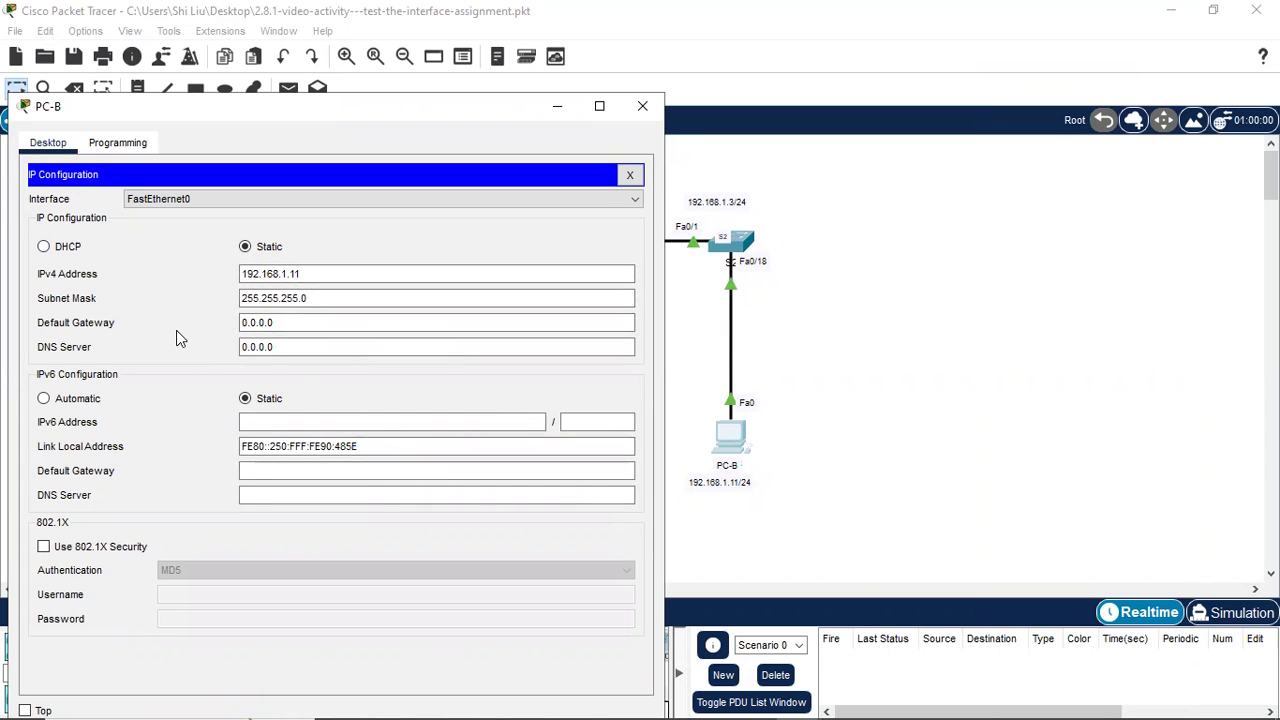
{"action": "left_click", "coordinate": [266, 306]}
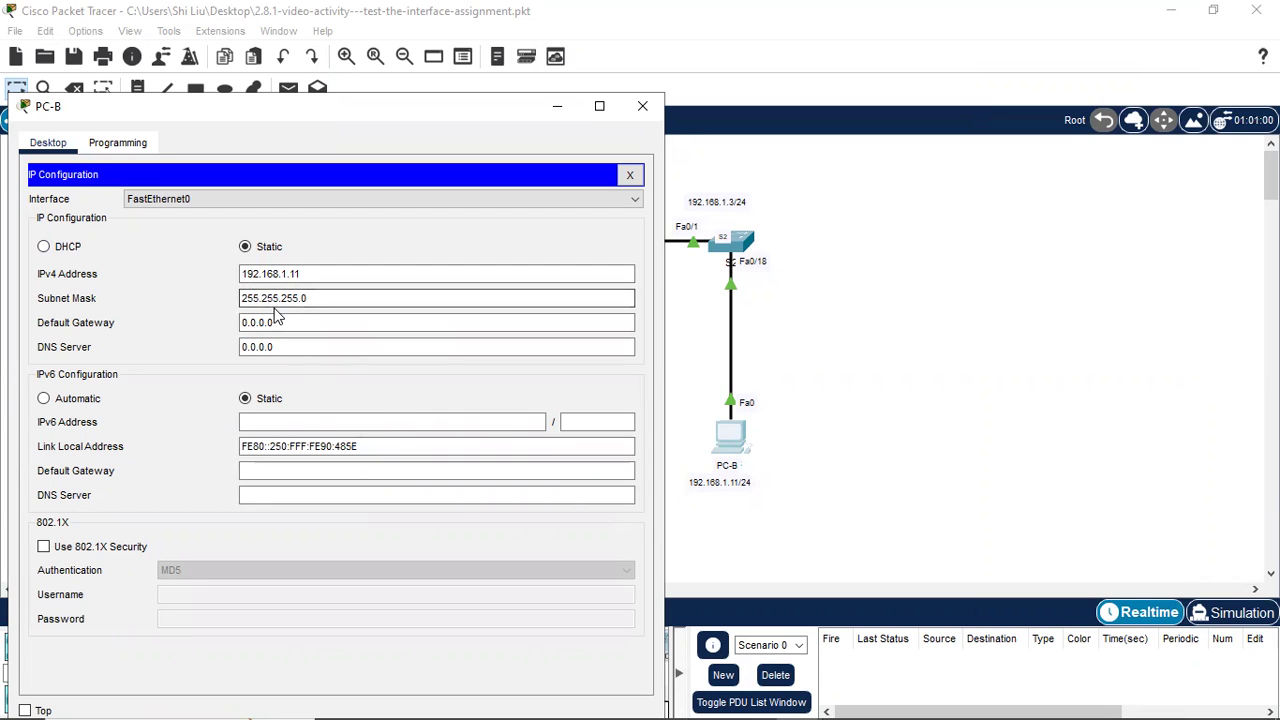
Step: Run ipconfig in PC-B's Command Prompt, confirm 192.168.1.11 / 255.255.255.0, then close the window
{"action": "left_click", "coordinate": [631, 176]}
{"action": "left_click", "coordinate": [448, 232]}
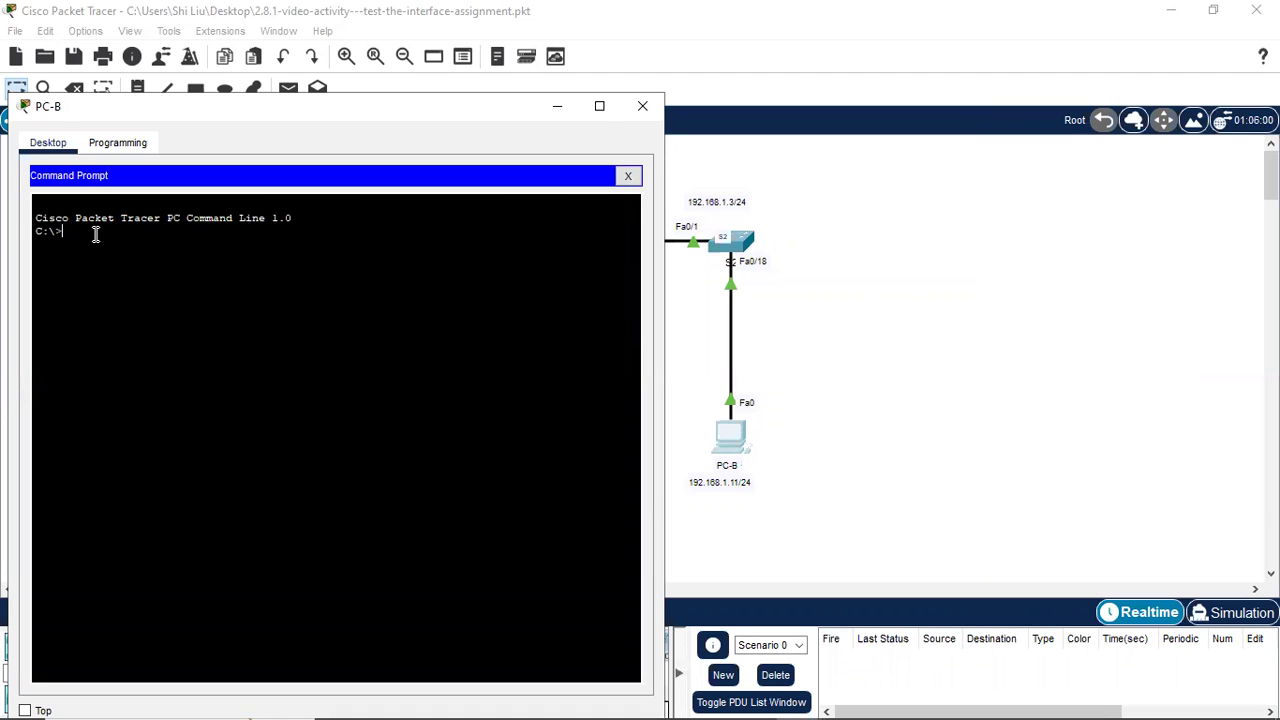
{"action": "type", "text": "ipconfig"}
{"action": "key", "text": "Return"}
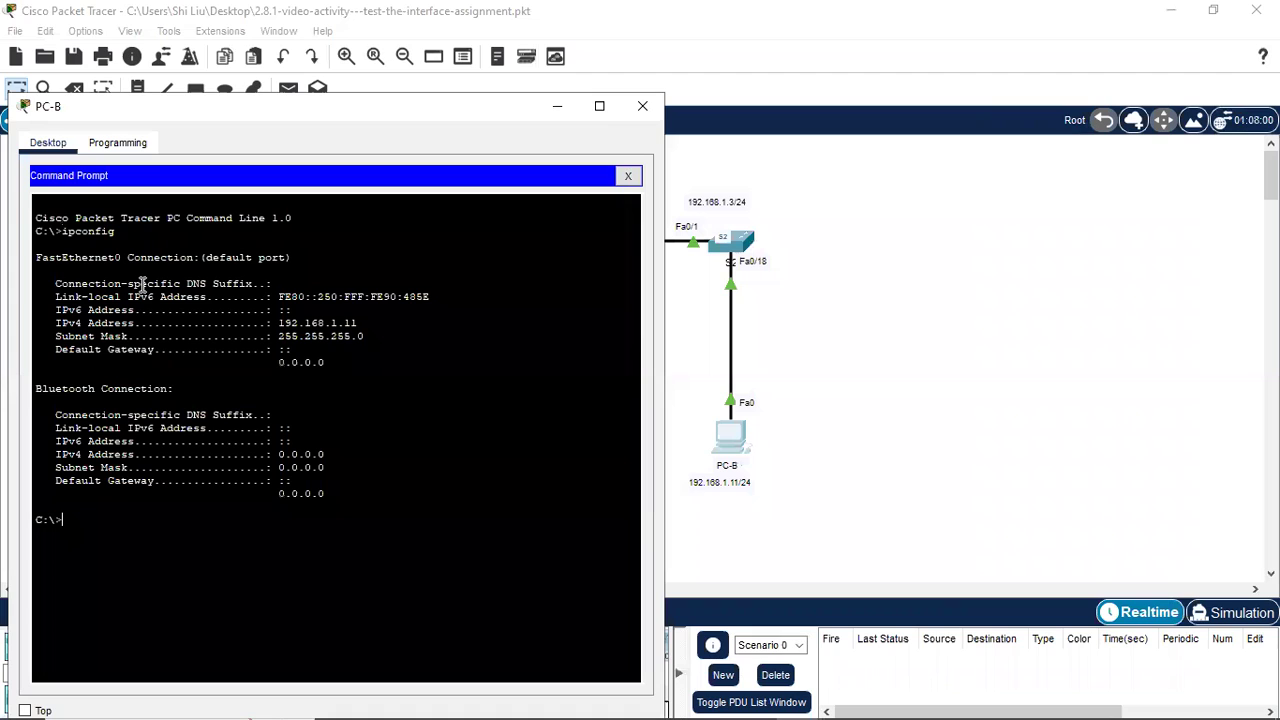
{"action": "left_click_drag", "start_coordinate": [266, 322], "coordinate": [377, 336]}
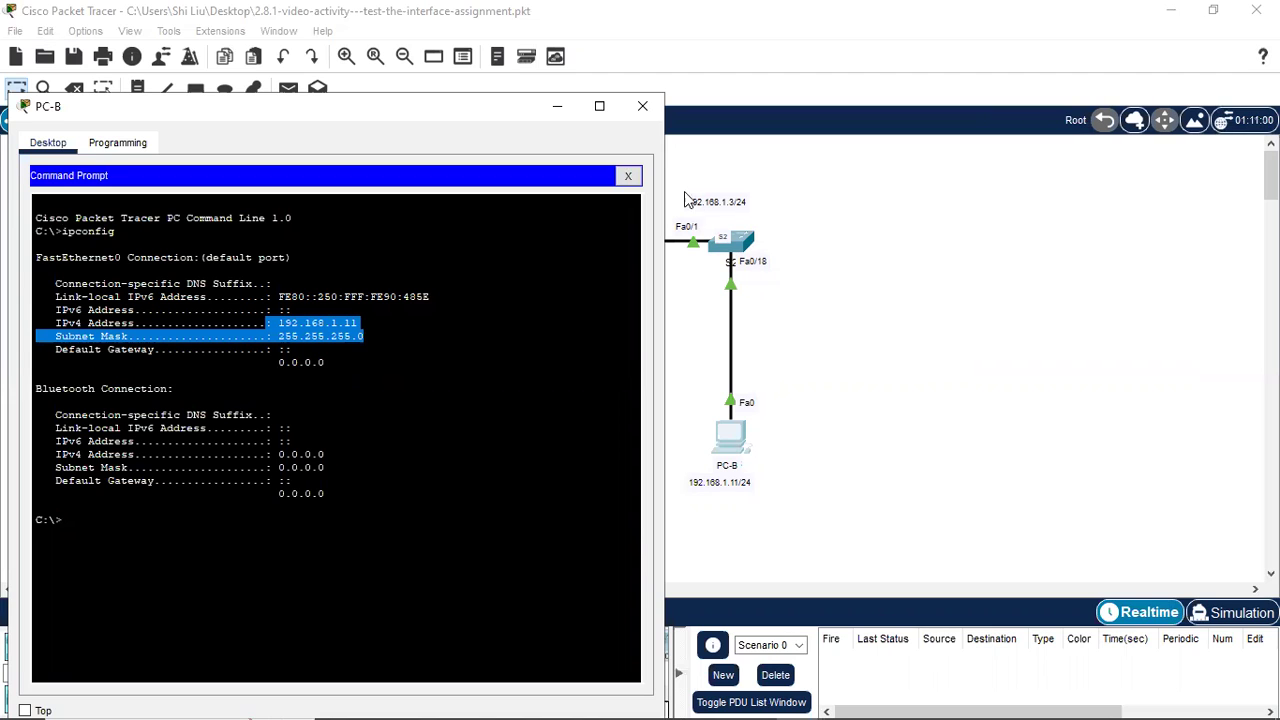
{"action": "left_click", "coordinate": [643, 106]}
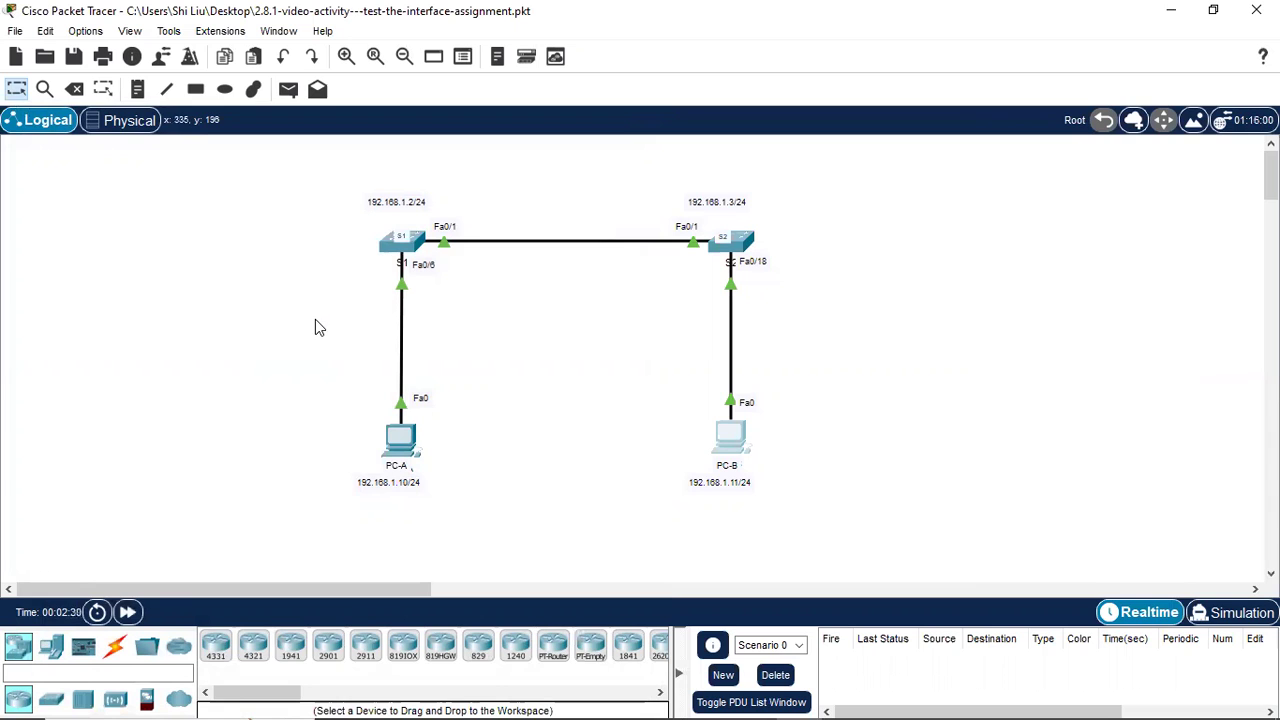
{"action": "left_click_drag", "start_coordinate": [341, 312], "coordinate": [800, 542]}
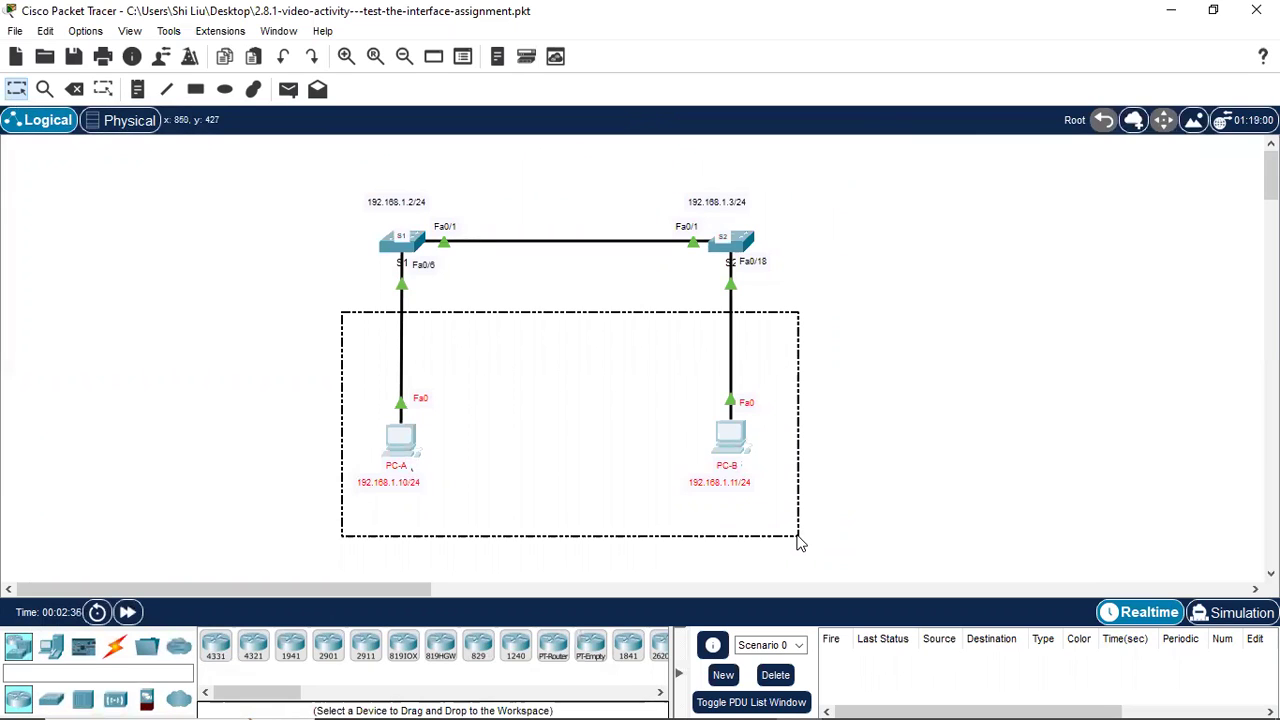
{"action": "left_click_drag", "start_coordinate": [800, 542], "coordinate": [800, 540]}
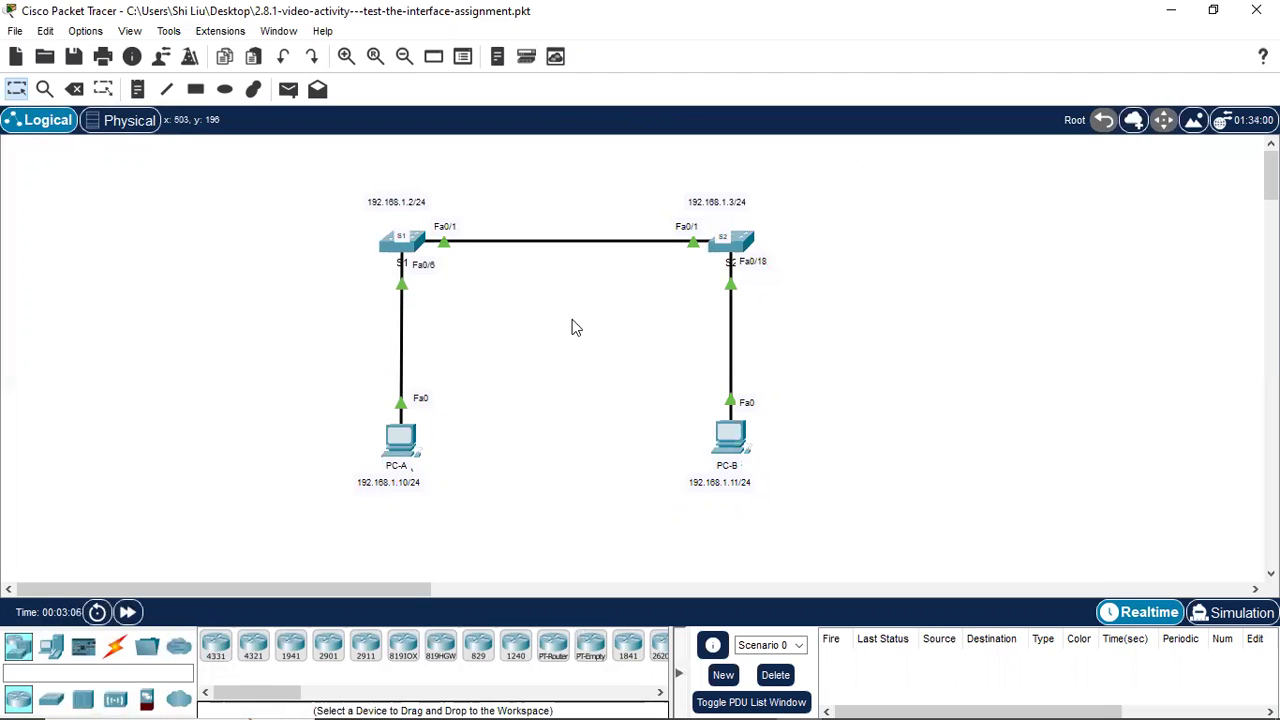
{"action": "left_click_drag", "start_coordinate": [310, 165], "coordinate": [505, 318]}
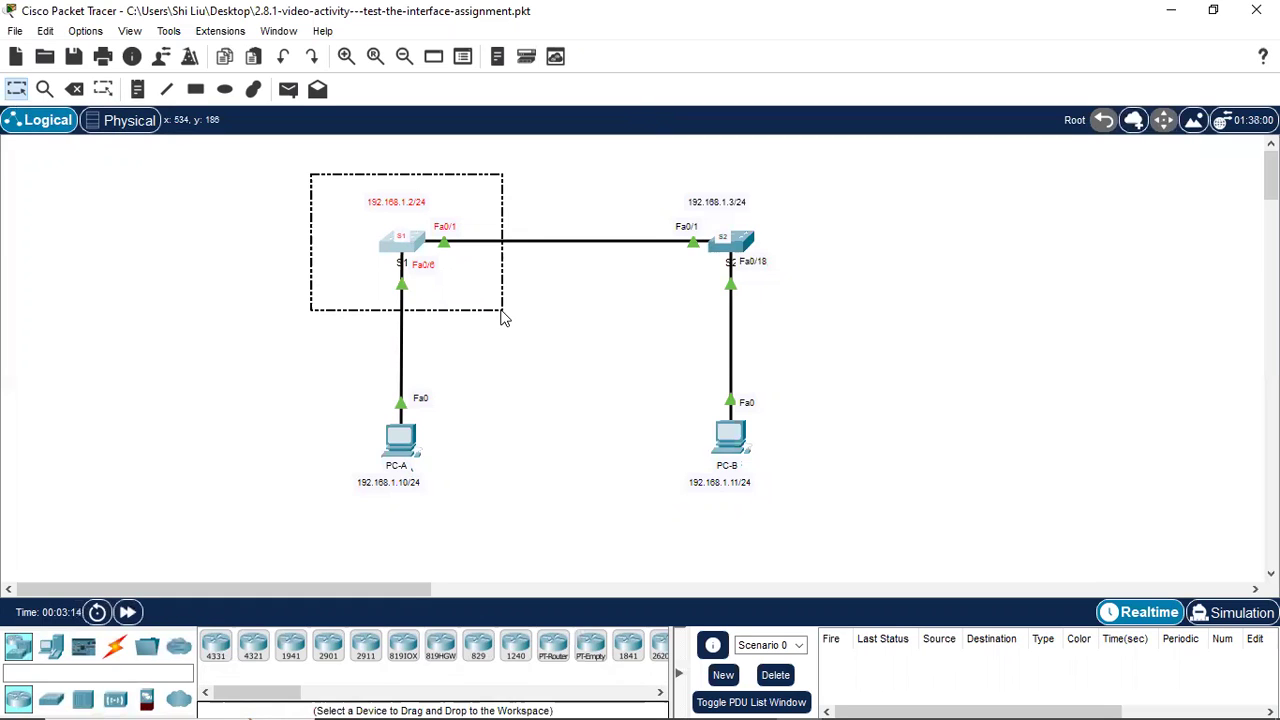
{"action": "left_click_drag", "start_coordinate": [505, 318], "coordinate": [505, 318]}
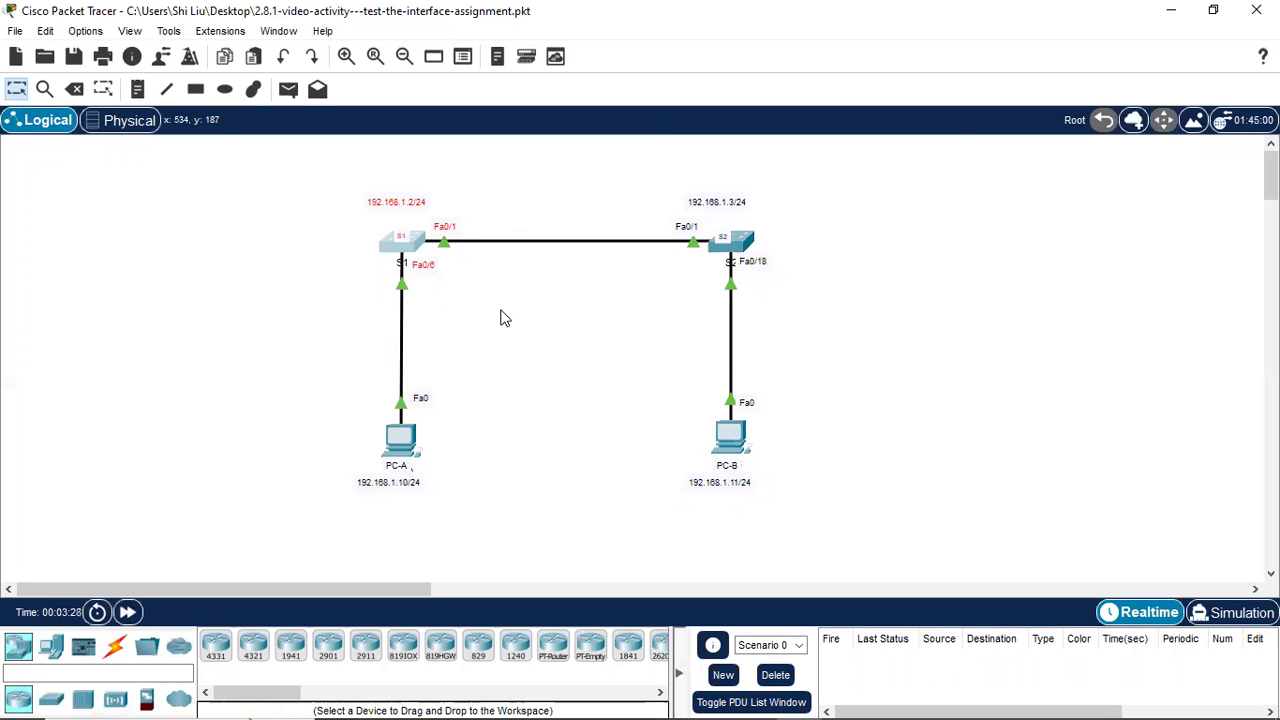
{"action": "left_click", "coordinate": [311, 283]}
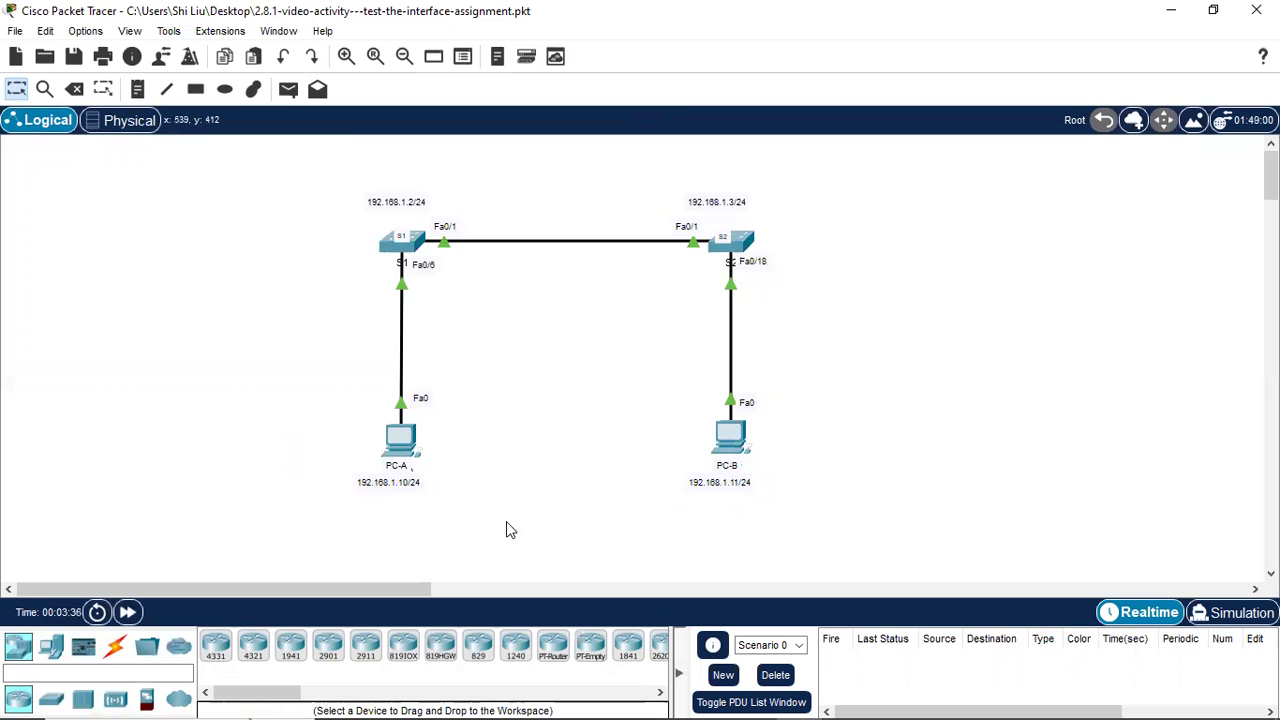
Step: Run a Console cable from PC-A's RS 232 port to S1's Console port
{"action": "left_click", "coordinate": [116, 647]}
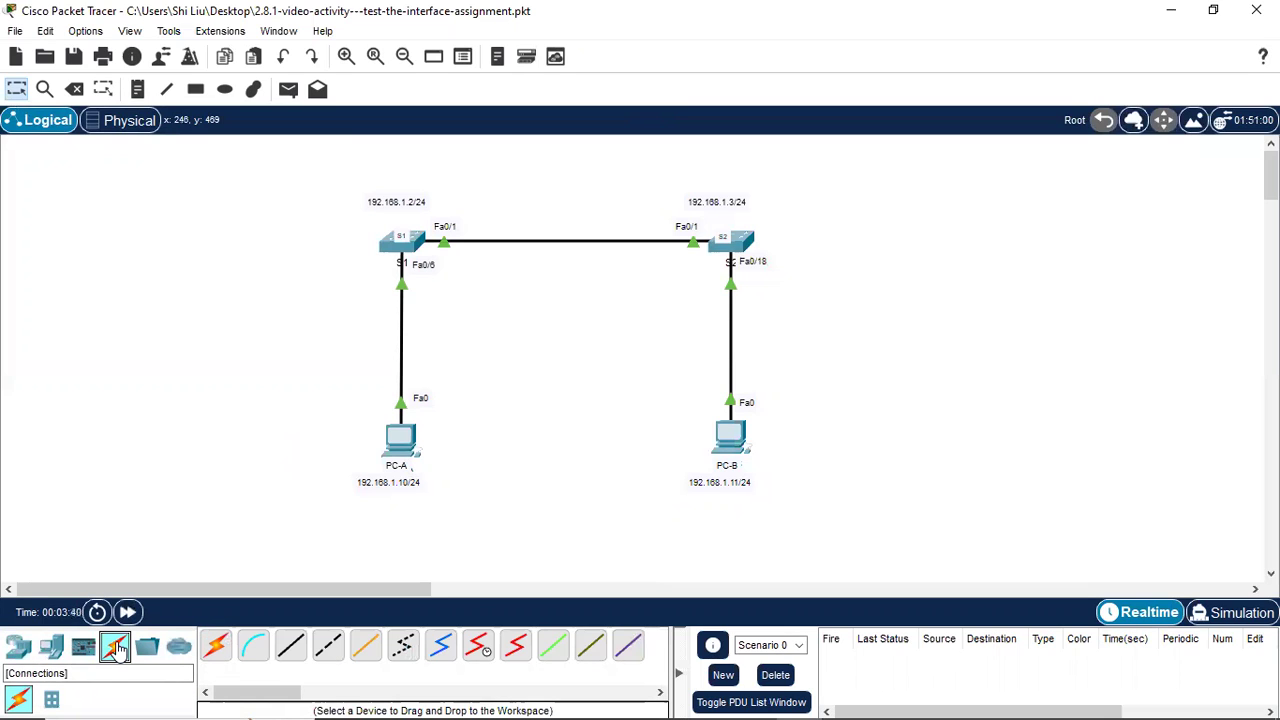
{"action": "left_click", "coordinate": [255, 651]}
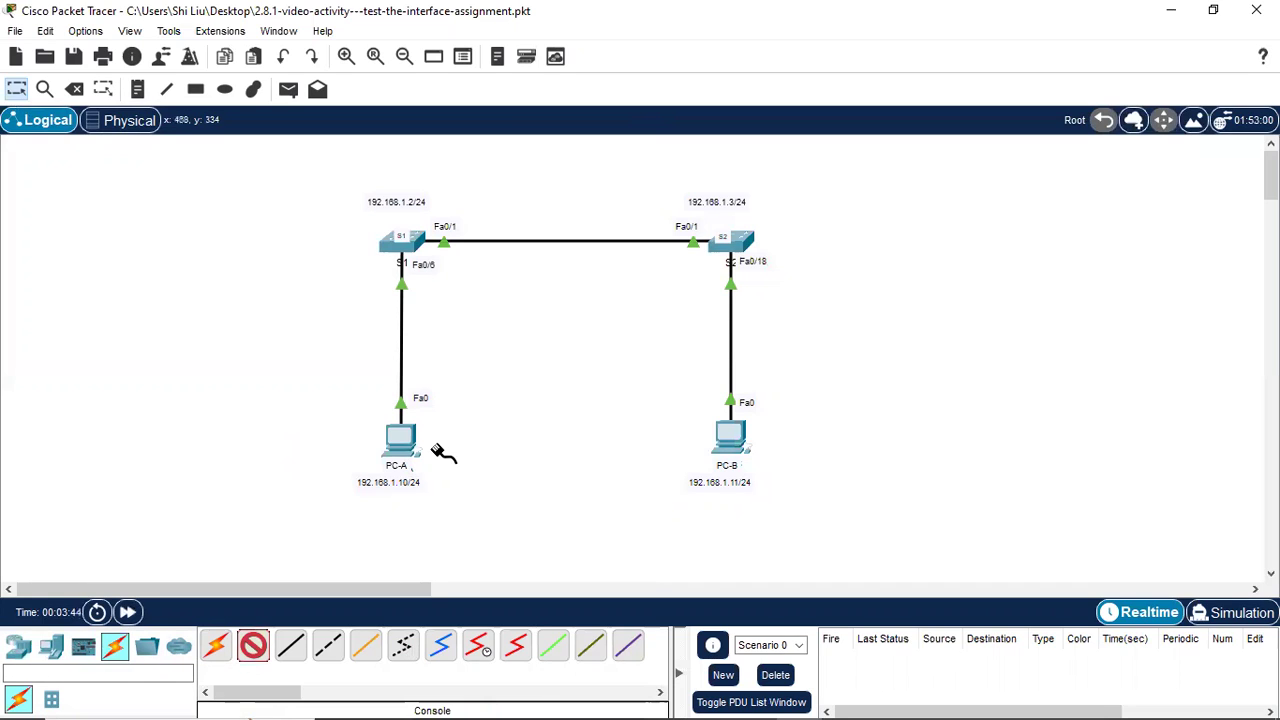
{"action": "left_click", "coordinate": [398, 448]}
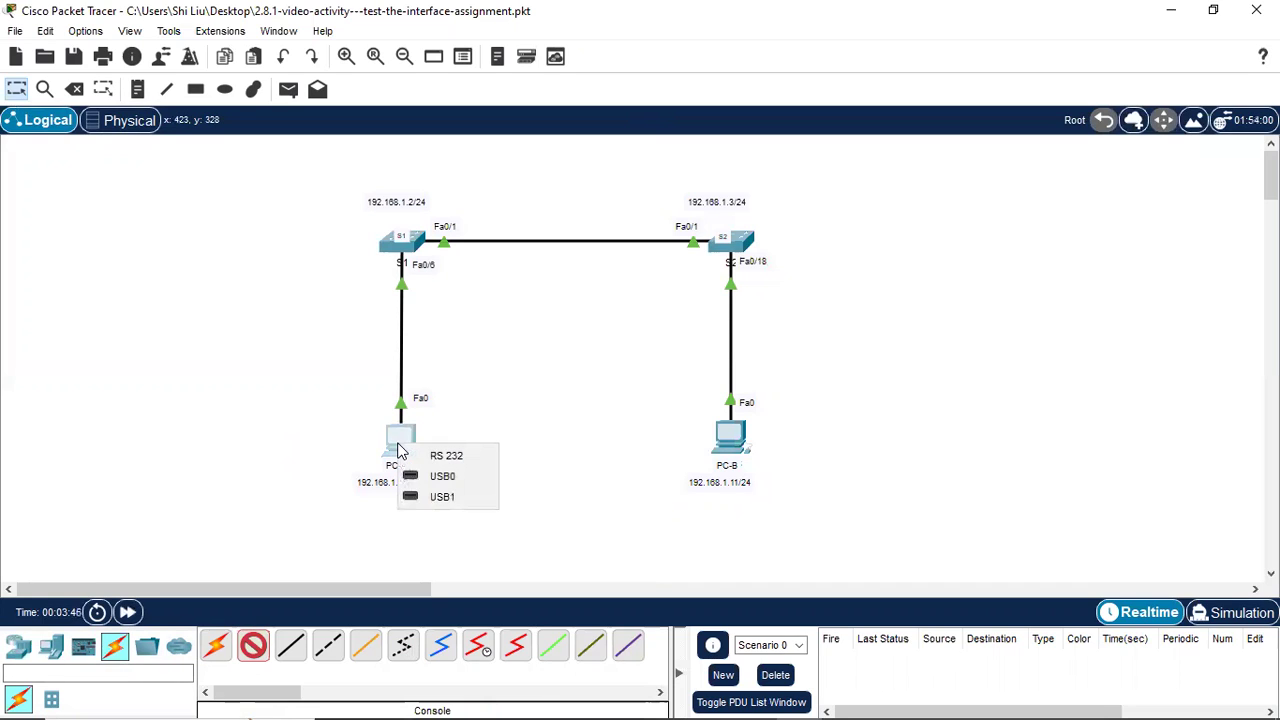
{"action": "left_click", "coordinate": [455, 462]}
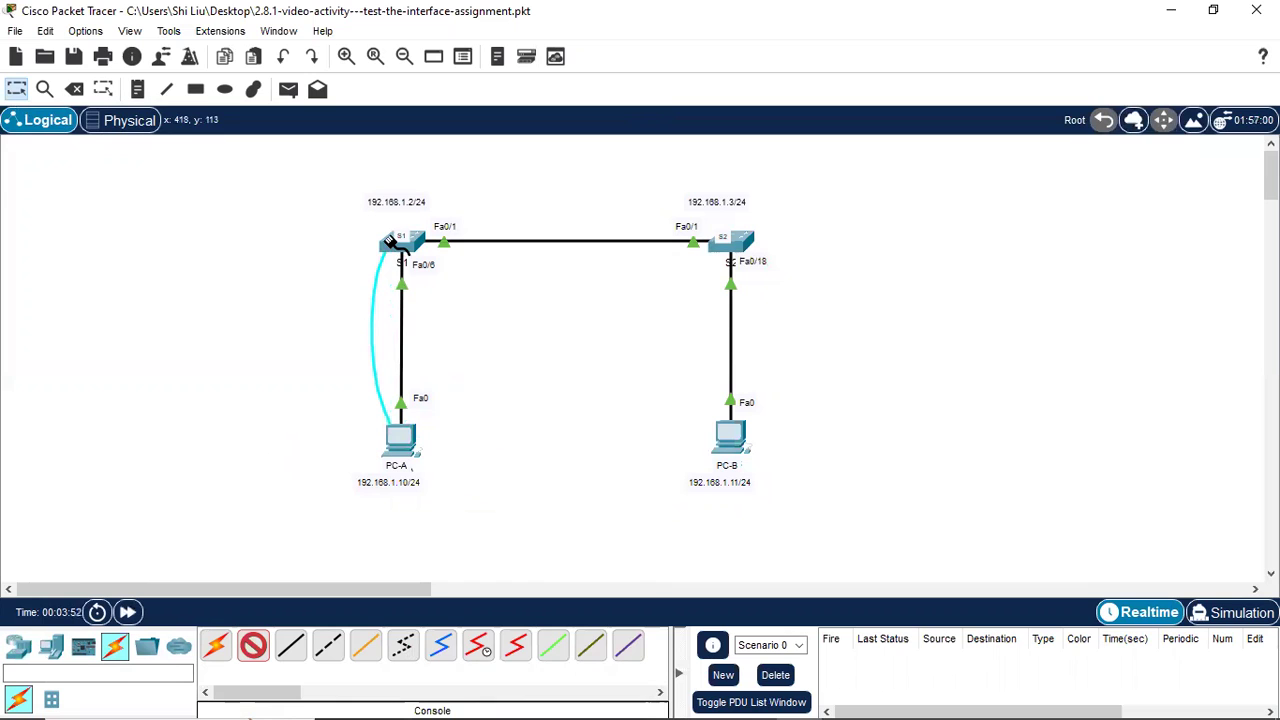
{"action": "left_click", "coordinate": [390, 242]}
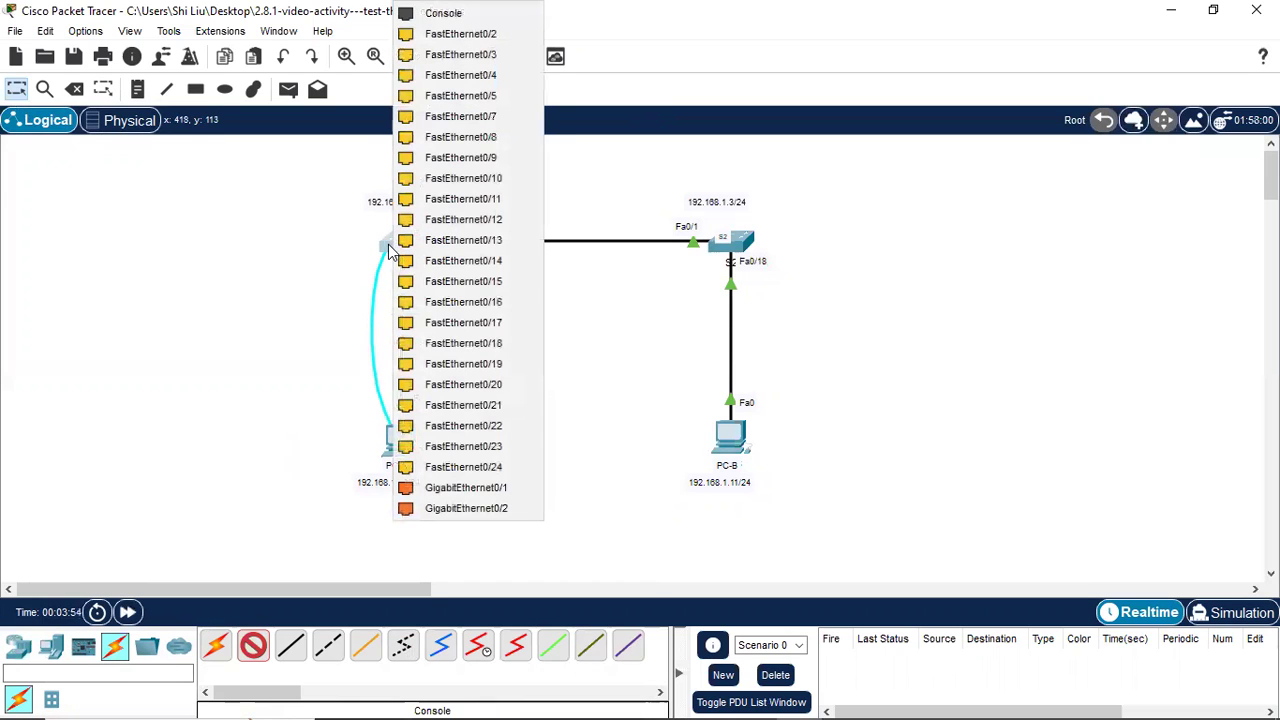
{"action": "left_click", "coordinate": [444, 13]}
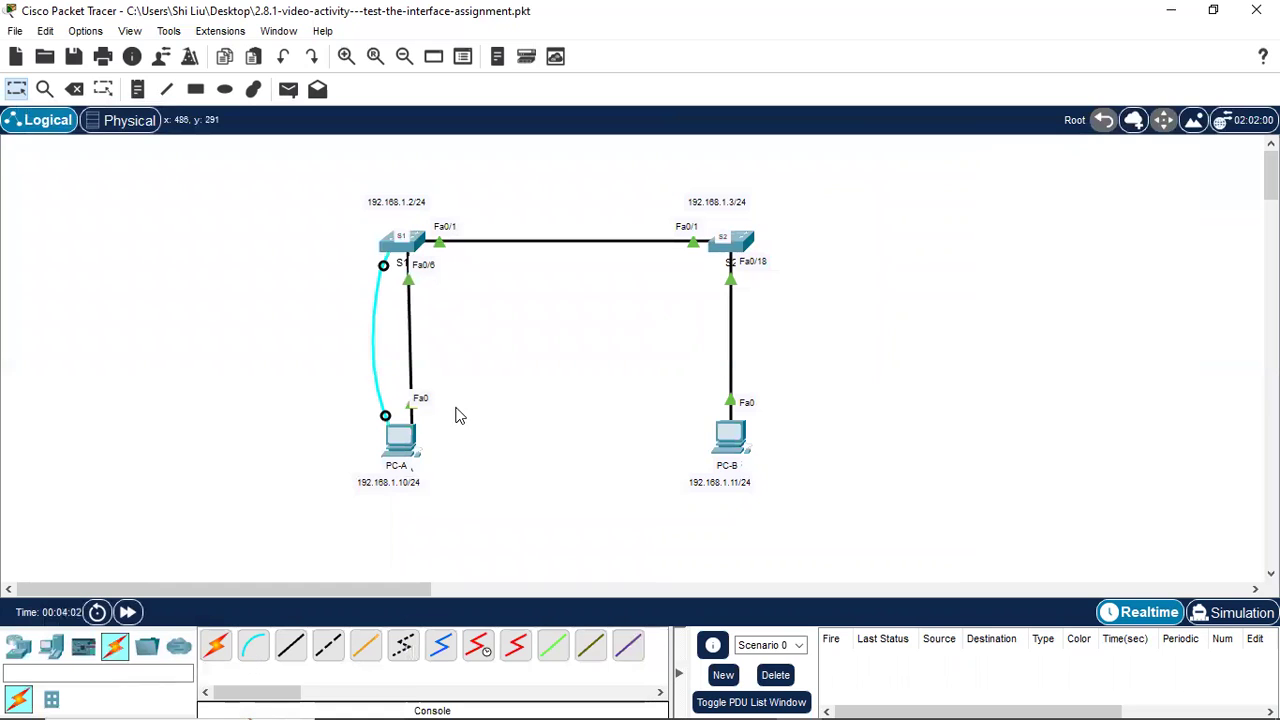
Step: Start PC-A's Terminal with the default 9600-baud settings and reach S1's S1> prompt
{"action": "left_click", "coordinate": [406, 443]}
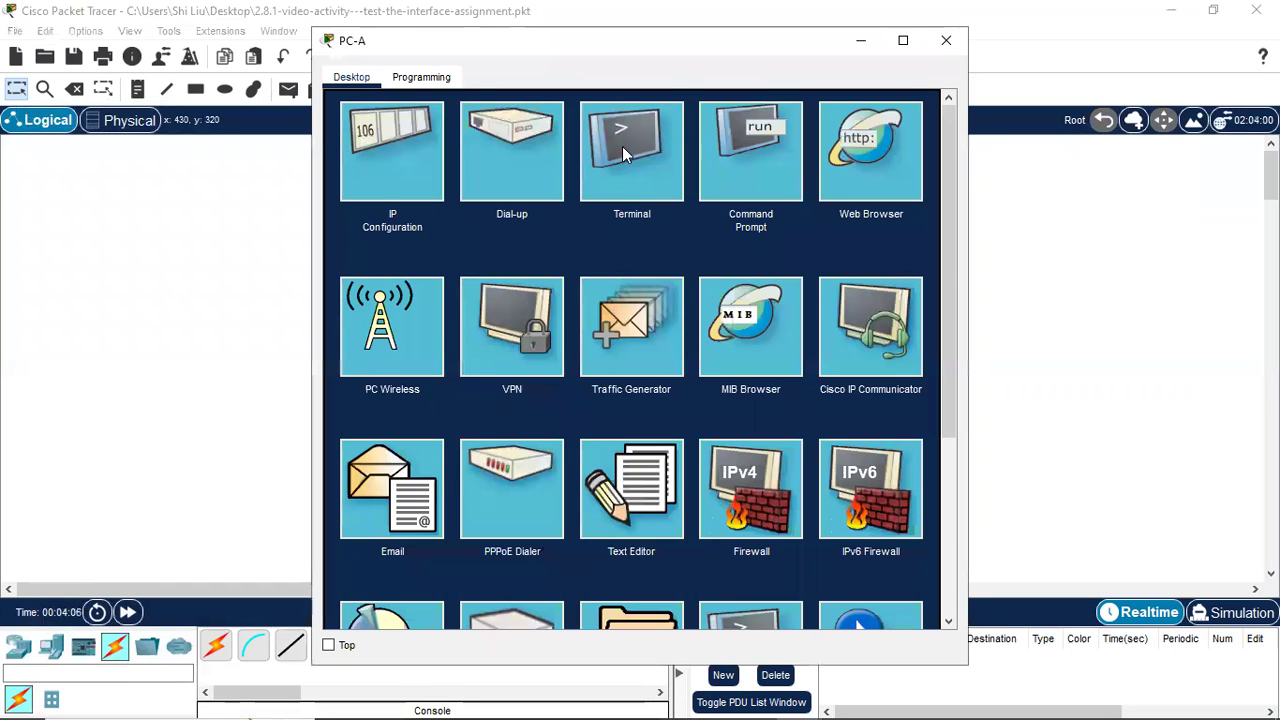
{"action": "left_click", "coordinate": [630, 168]}
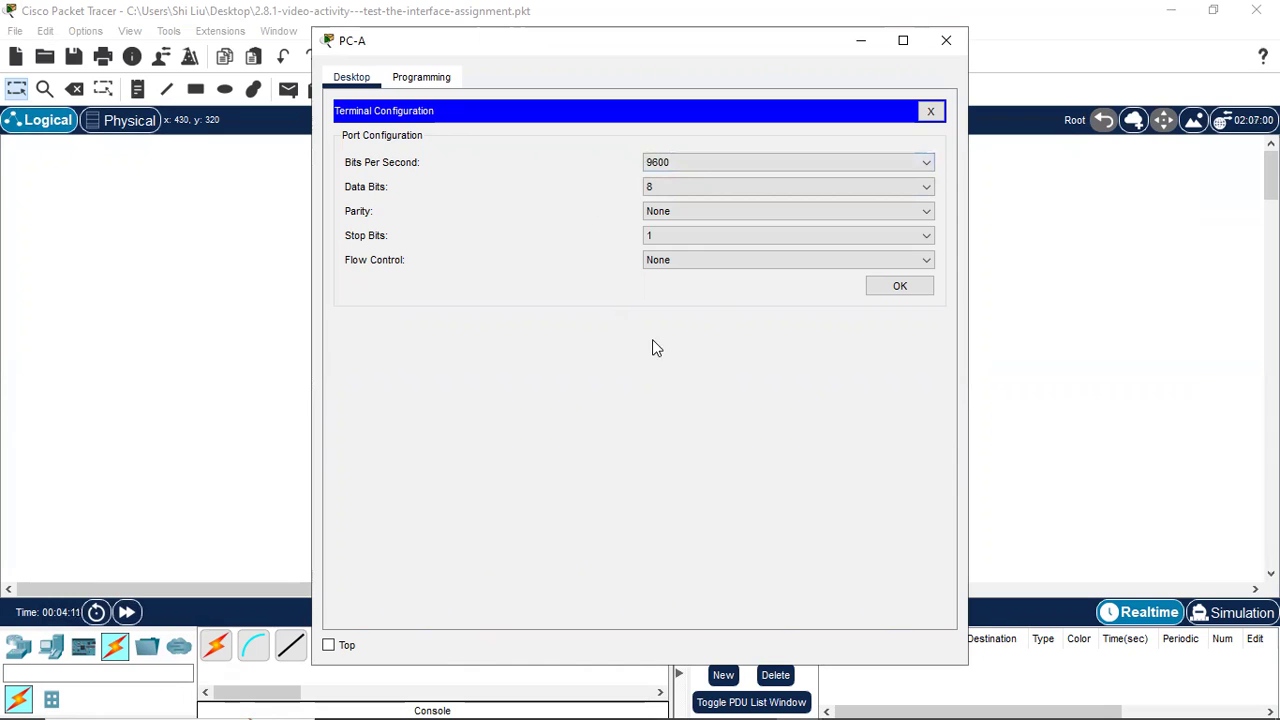
{"action": "left_click", "coordinate": [903, 288]}
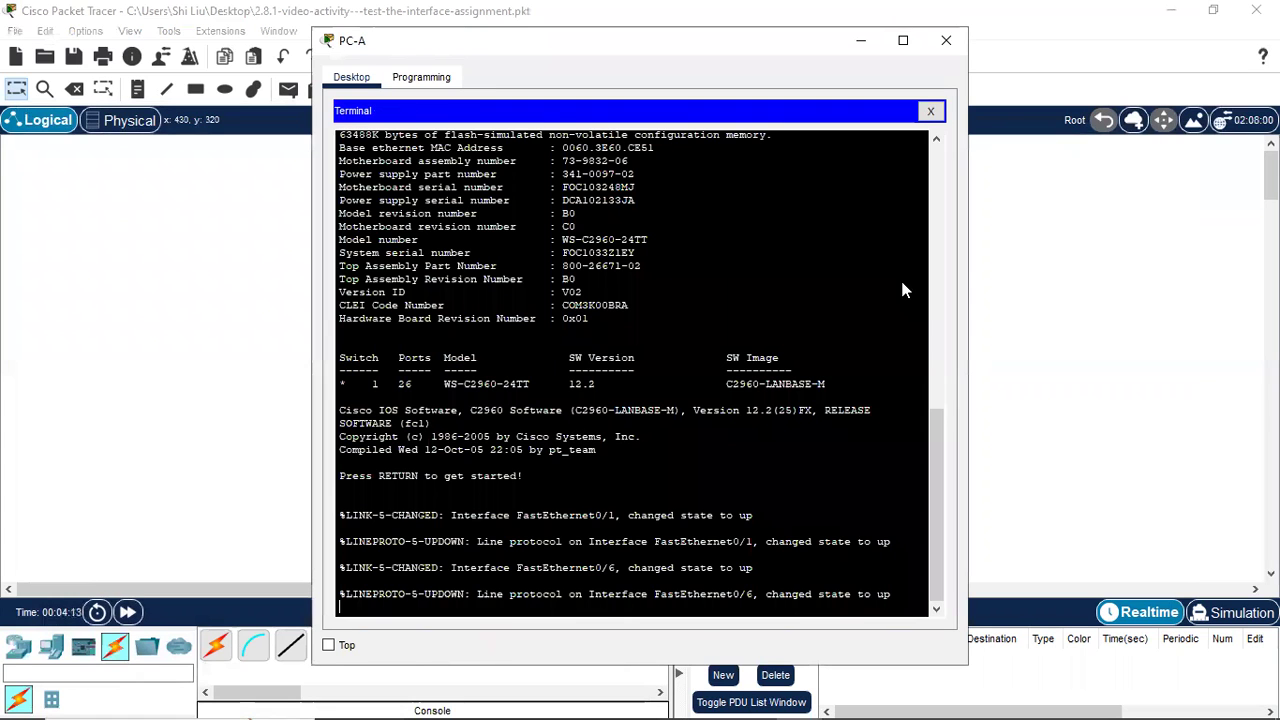
{"action": "key", "text": "Return"}
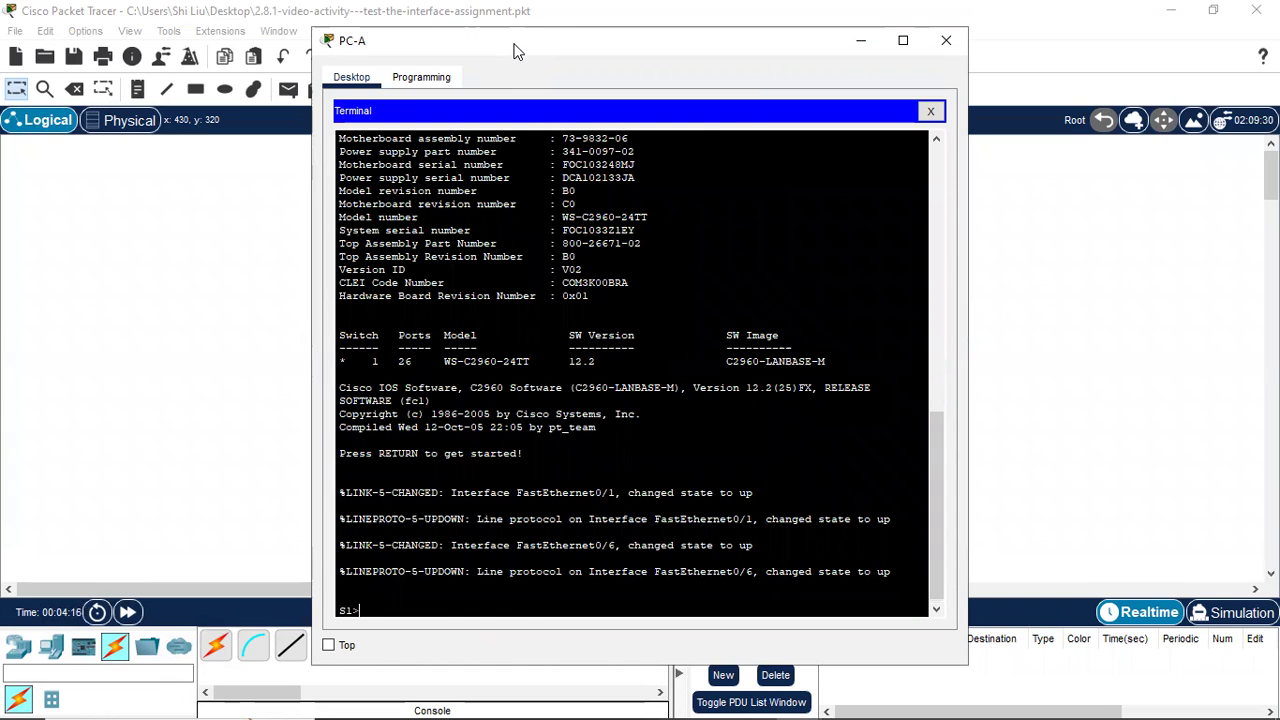
{"action": "left_click_drag", "start_coordinate": [513, 52], "coordinate": [710, 37]}
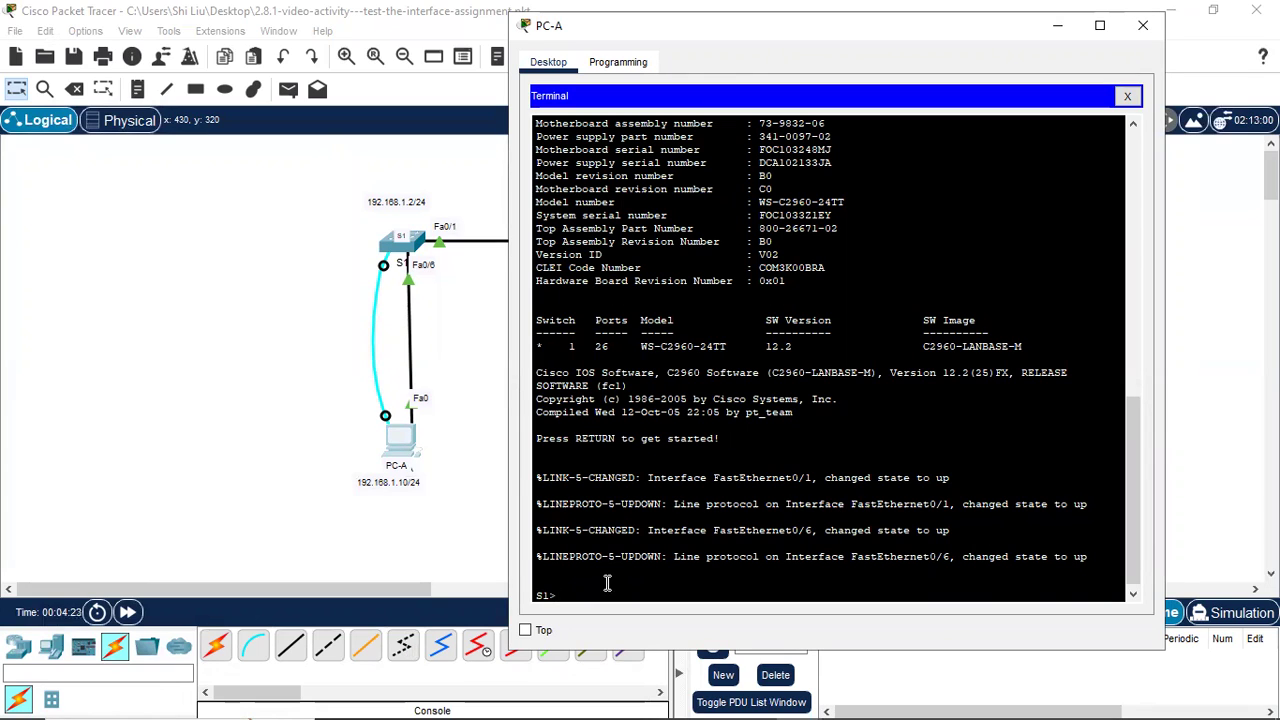
Step: Enter privileged mode with enable and run show ip interface brief on S1
{"action": "type", "text": "nable"}
{"action": "key", "text": "Return"}
{"action": "key", "text": "Return"}
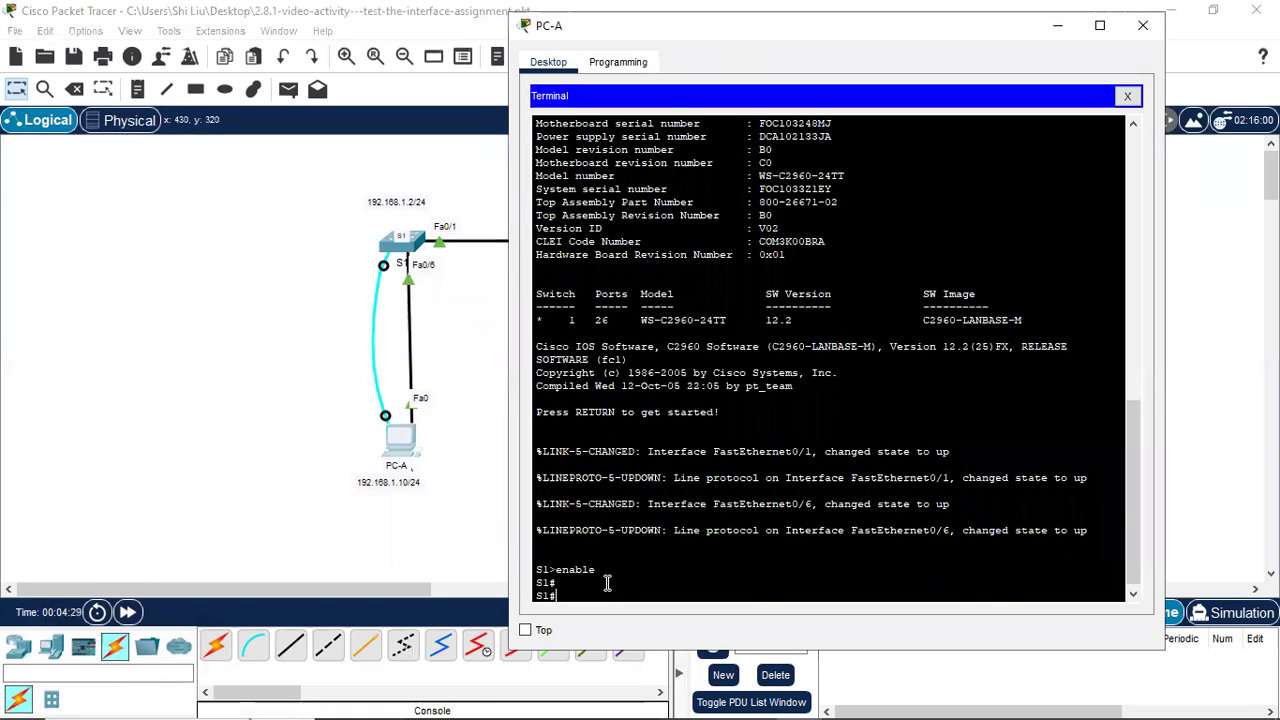
{"action": "type", "text": "show ip interface brief"}
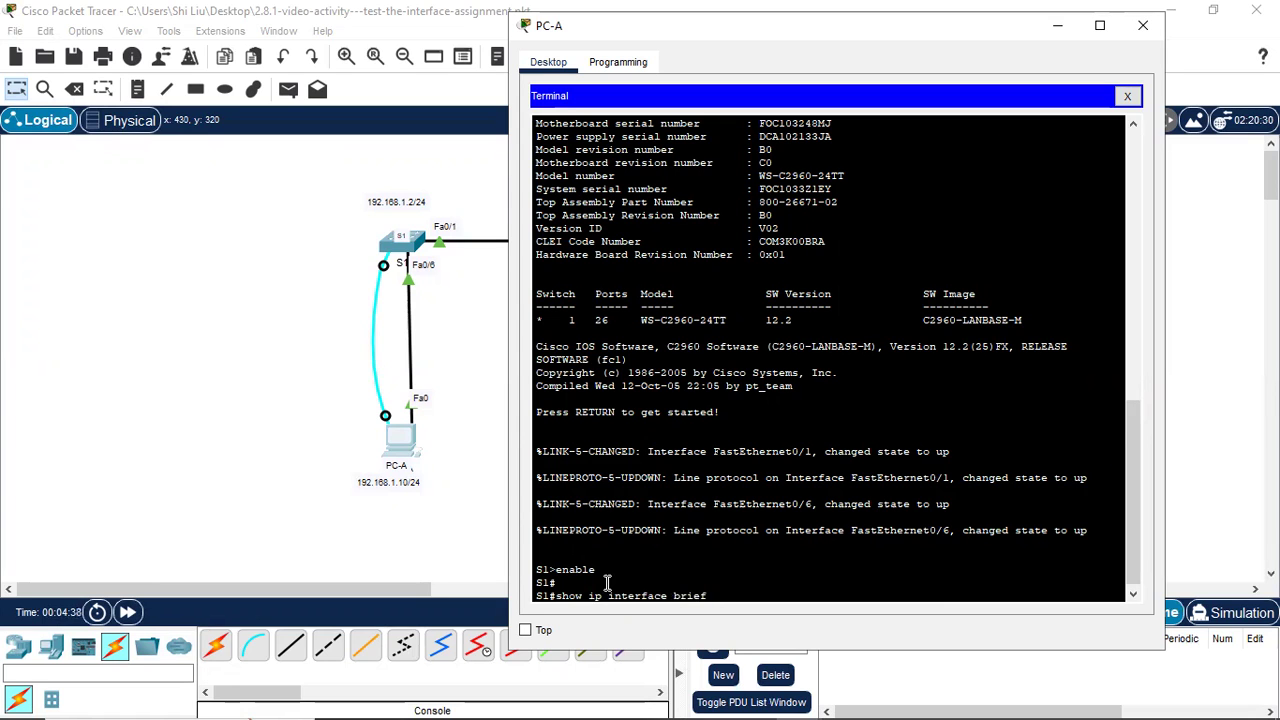
{"action": "key", "text": "Return"}
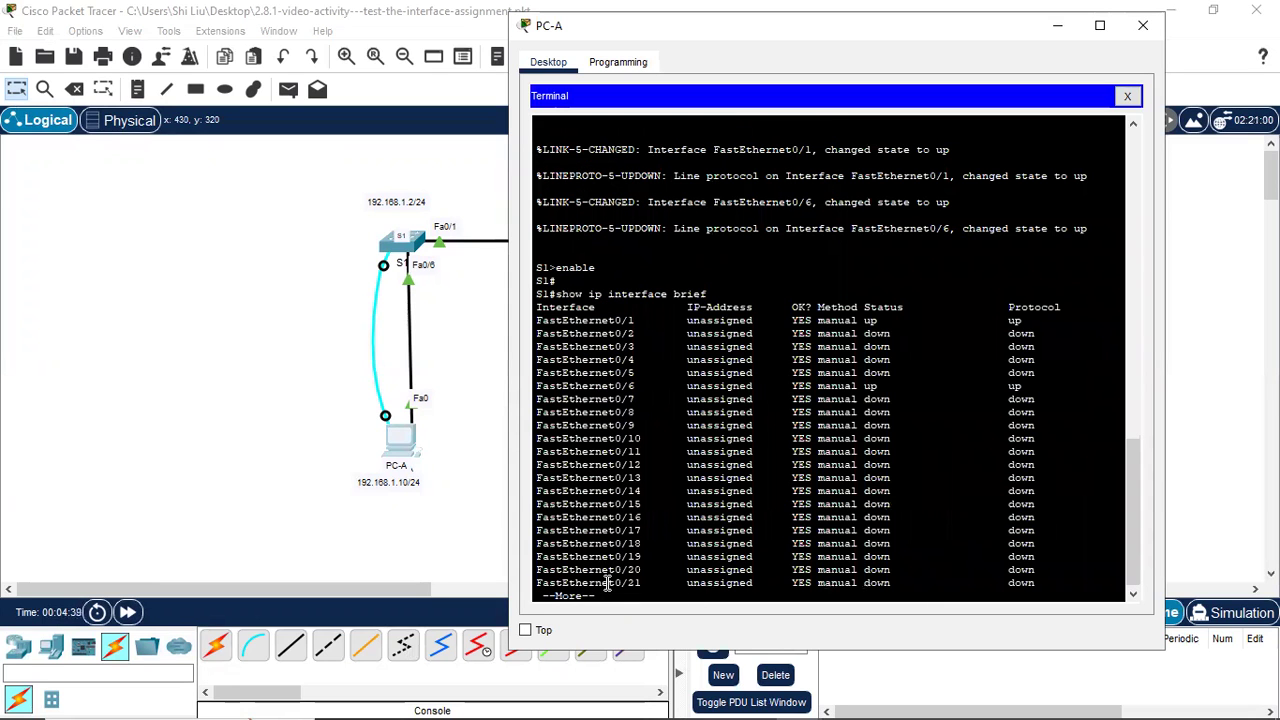
{"action": "key", "text": "space"}
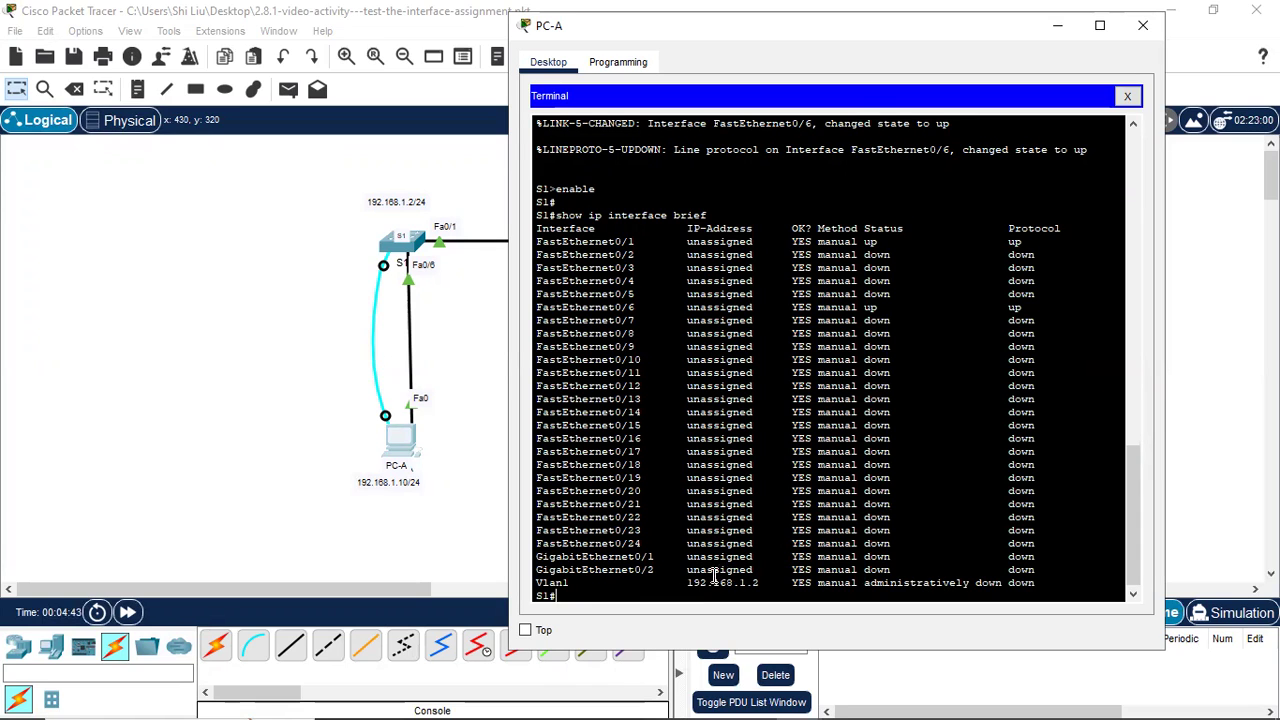
Step: Check the Vlan1 row: 192.168.1.2, administratively down, protocol down
{"action": "left_click_drag", "start_coordinate": [689, 585], "coordinate": [767, 583]}
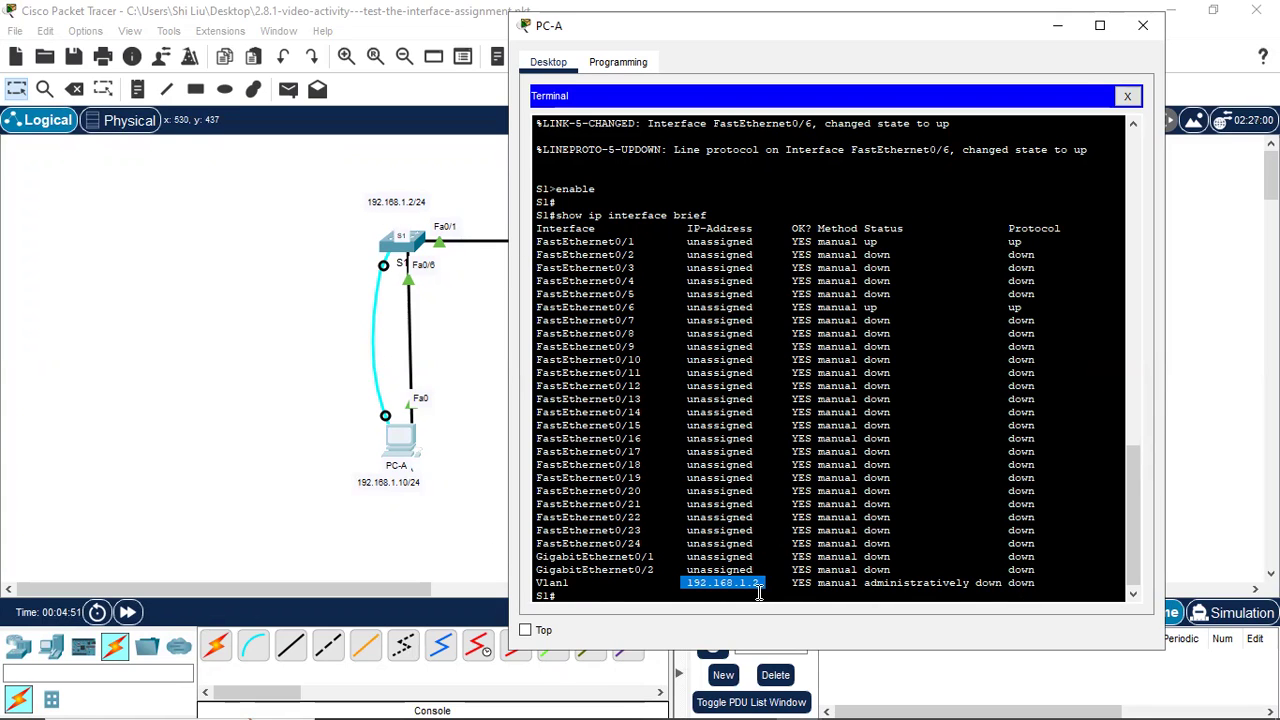
{"action": "left_click", "coordinate": [574, 584]}
{"action": "left_click_drag", "start_coordinate": [574, 584], "coordinate": [532, 583]}
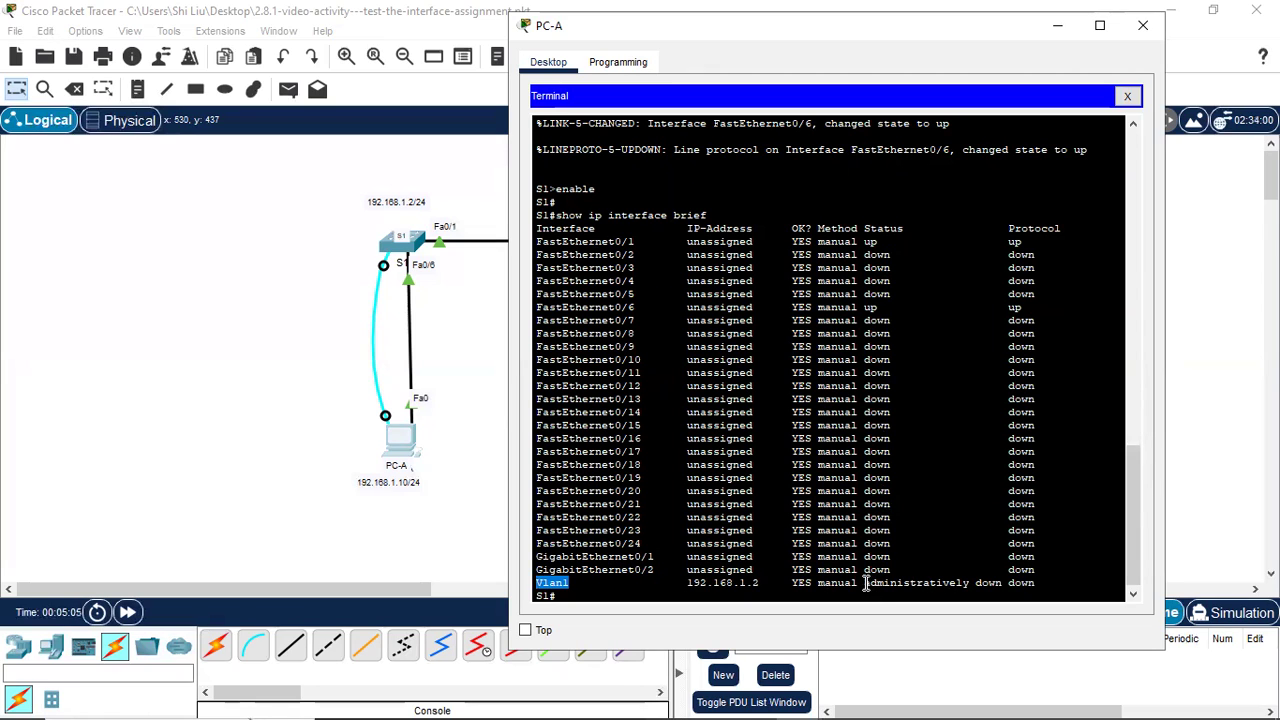
{"action": "left_click_drag", "start_coordinate": [866, 585], "coordinate": [1006, 589]}
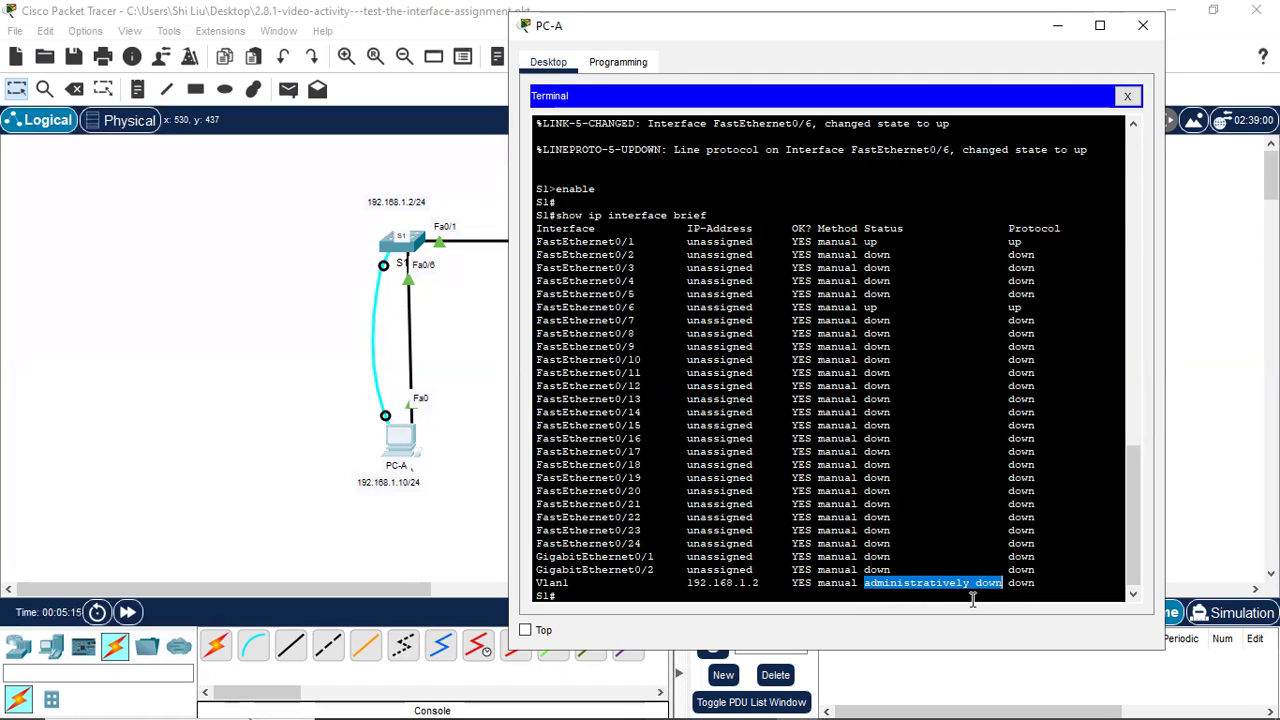
{"action": "left_click_drag", "start_coordinate": [1008, 582], "coordinate": [1049, 581]}
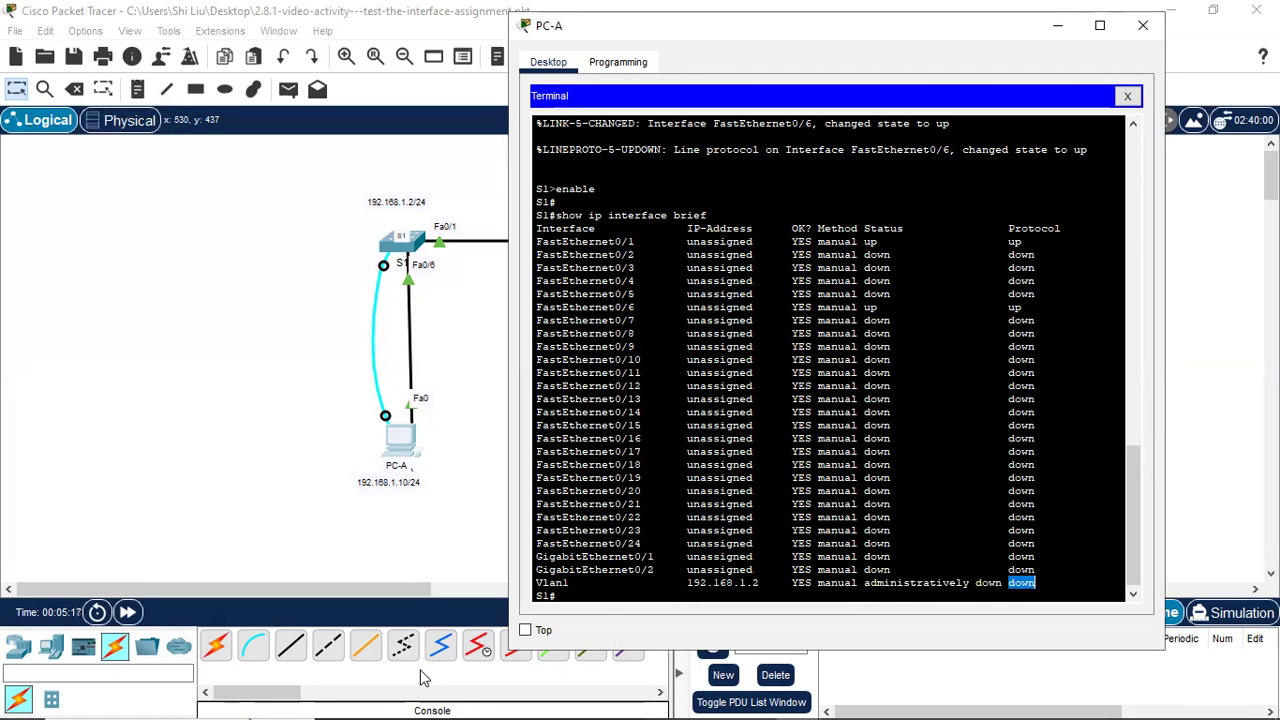
{"action": "left_click", "coordinate": [585, 595]}
Step: Enter global configuration mode on S1 with configure terminal
{"action": "key", "text": "Return"}
{"action": "key", "text": "Return"}
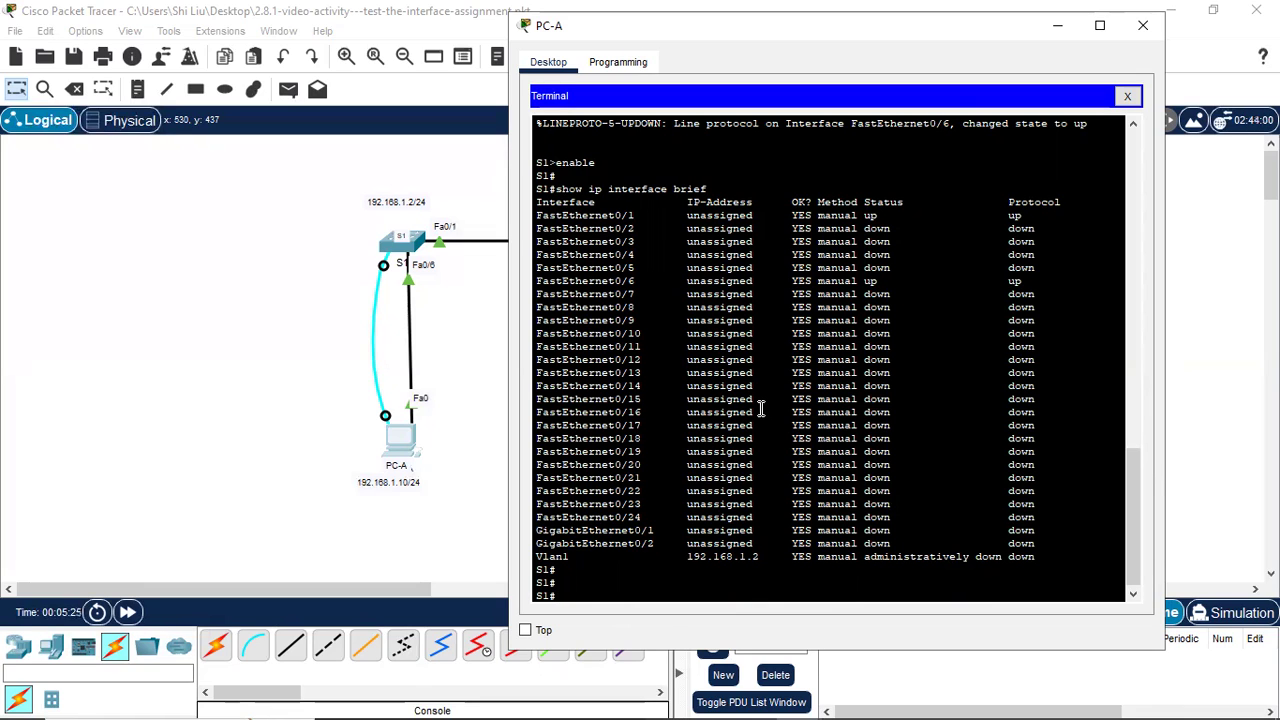
{"action": "type", "text": "onfigure terminal"}
{"action": "key", "text": "Return"}
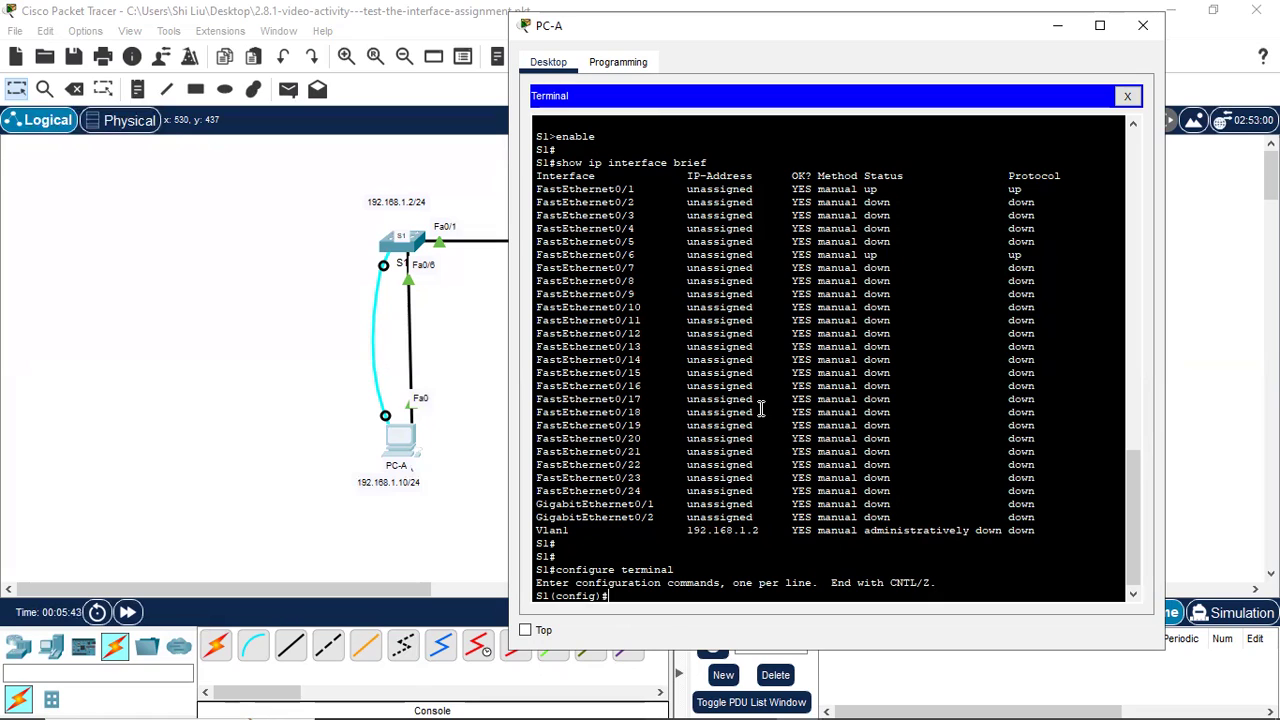
Step: Enable interface vlan 1 with no shutdown and confirm Vlan1 changes state to up
{"action": "type", "text": "interface vlan"}
{"action": "type", "text": " 1"}
{"action": "key", "text": "Return"}
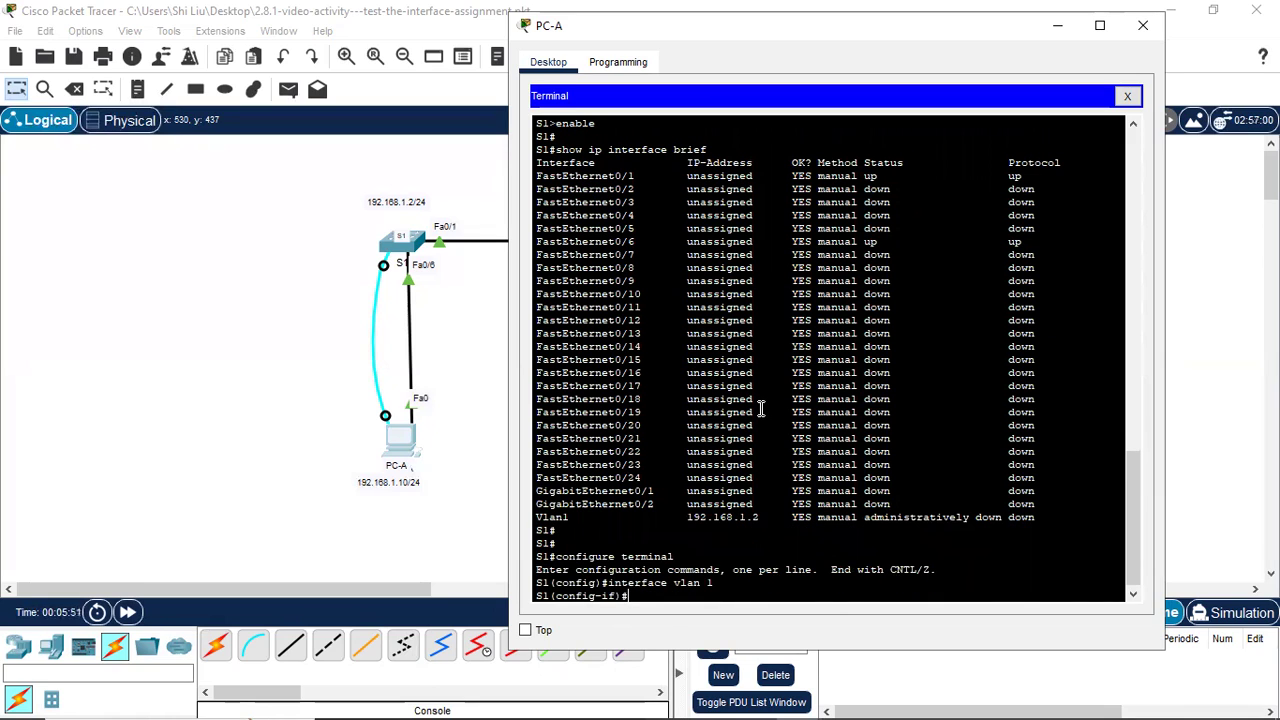
{"action": "type", "text": "no shutdown"}
{"action": "key", "text": "Return"}
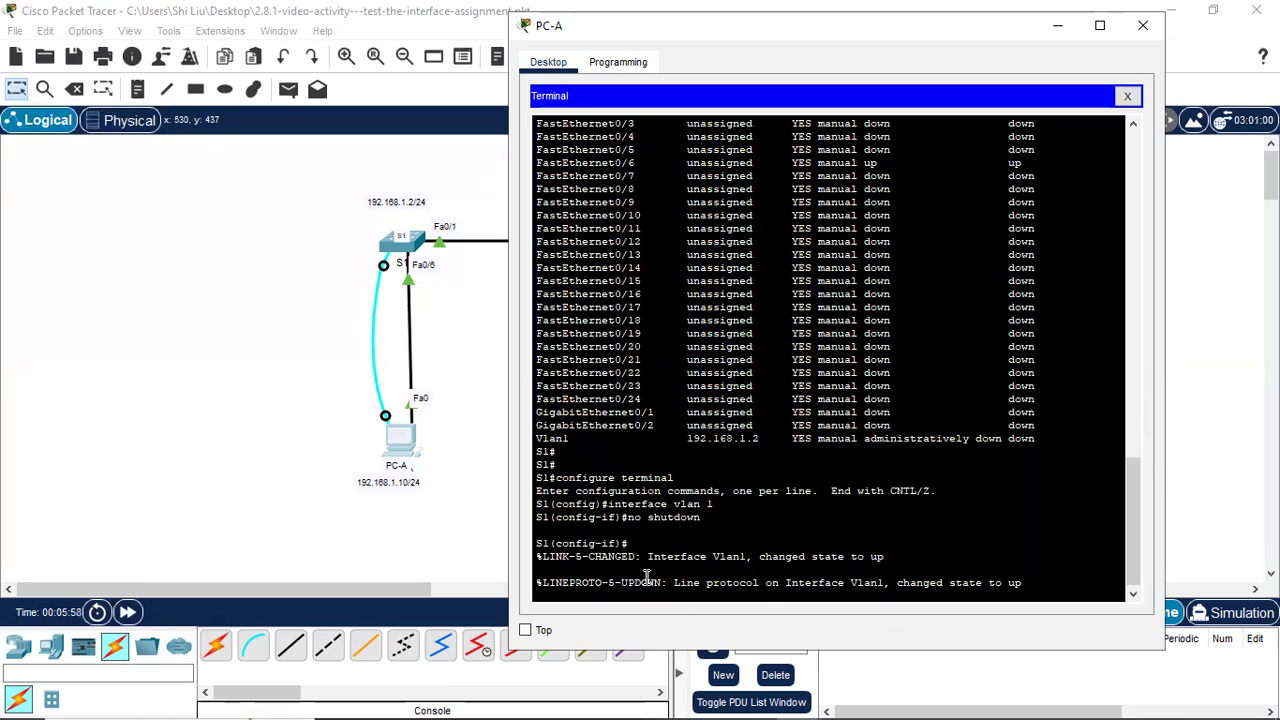
{"action": "left_click_drag", "start_coordinate": [646, 556], "coordinate": [874, 552]}
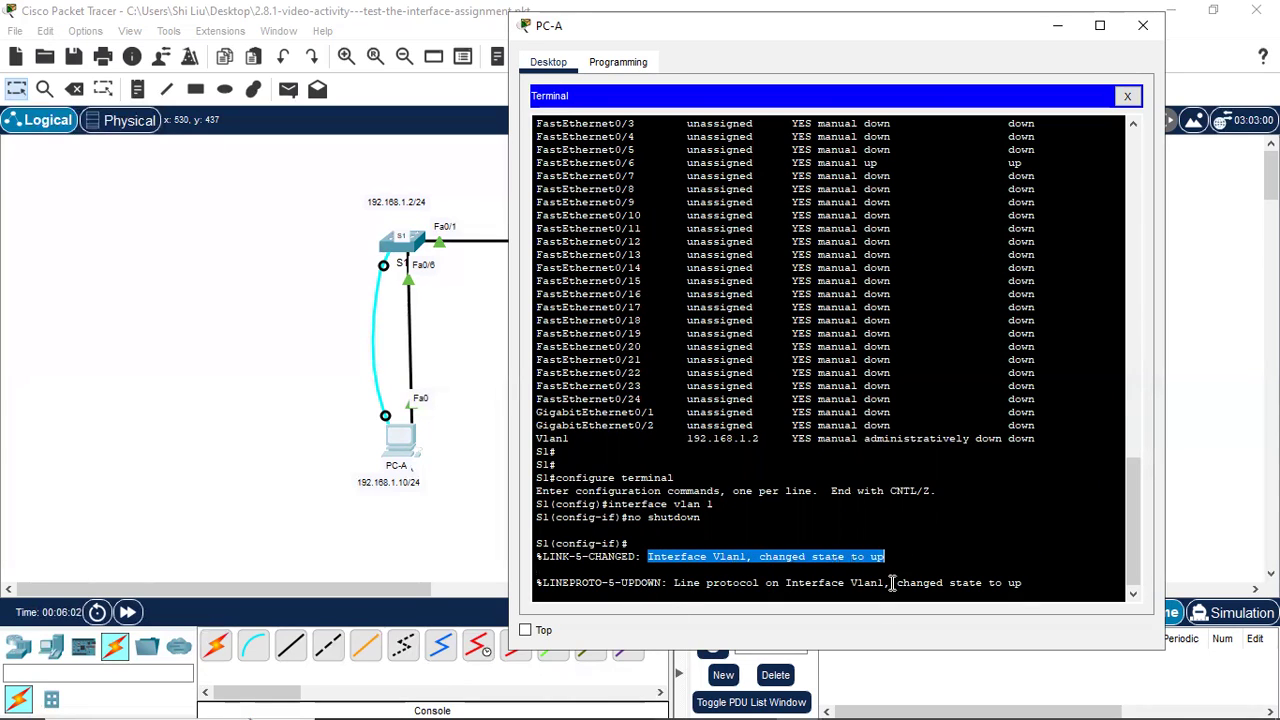
{"action": "left_click", "coordinate": [877, 589]}
{"action": "key", "text": "Return"}
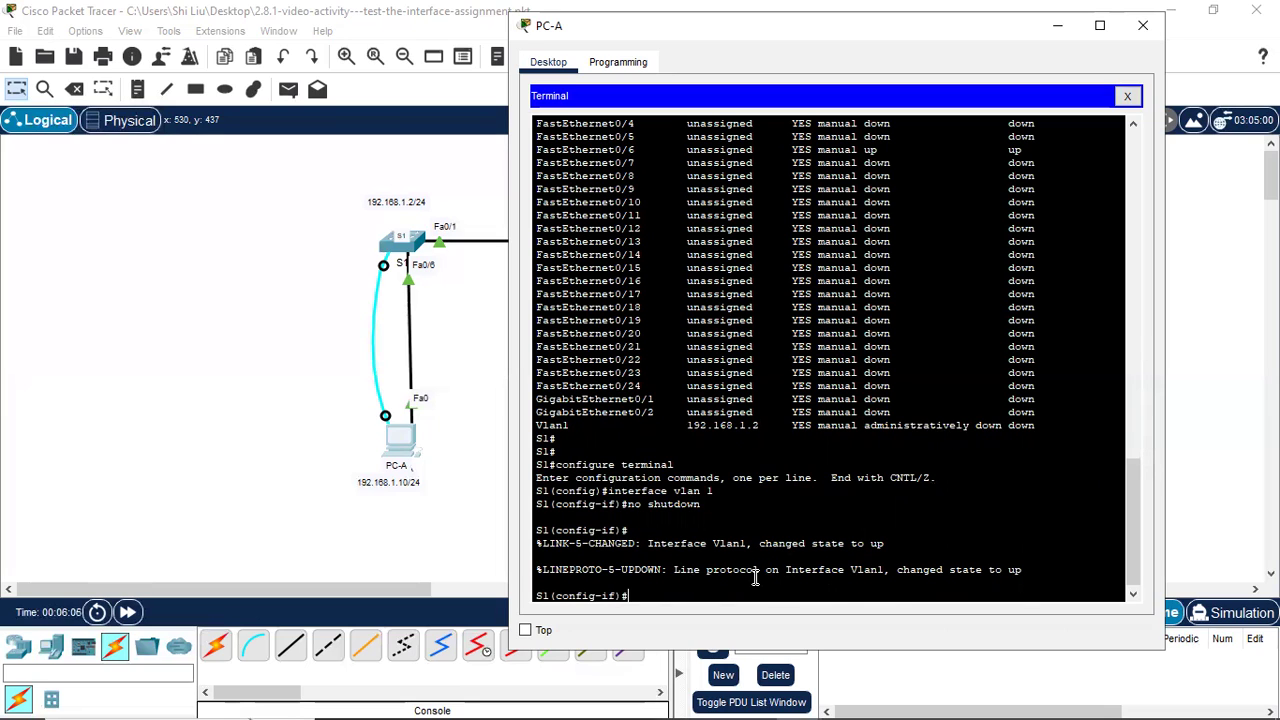
Step: Return S1 to privileged mode with Ctrl+Z and recall show ip interface brief
{"action": "key", "text": "ctrl+z"}
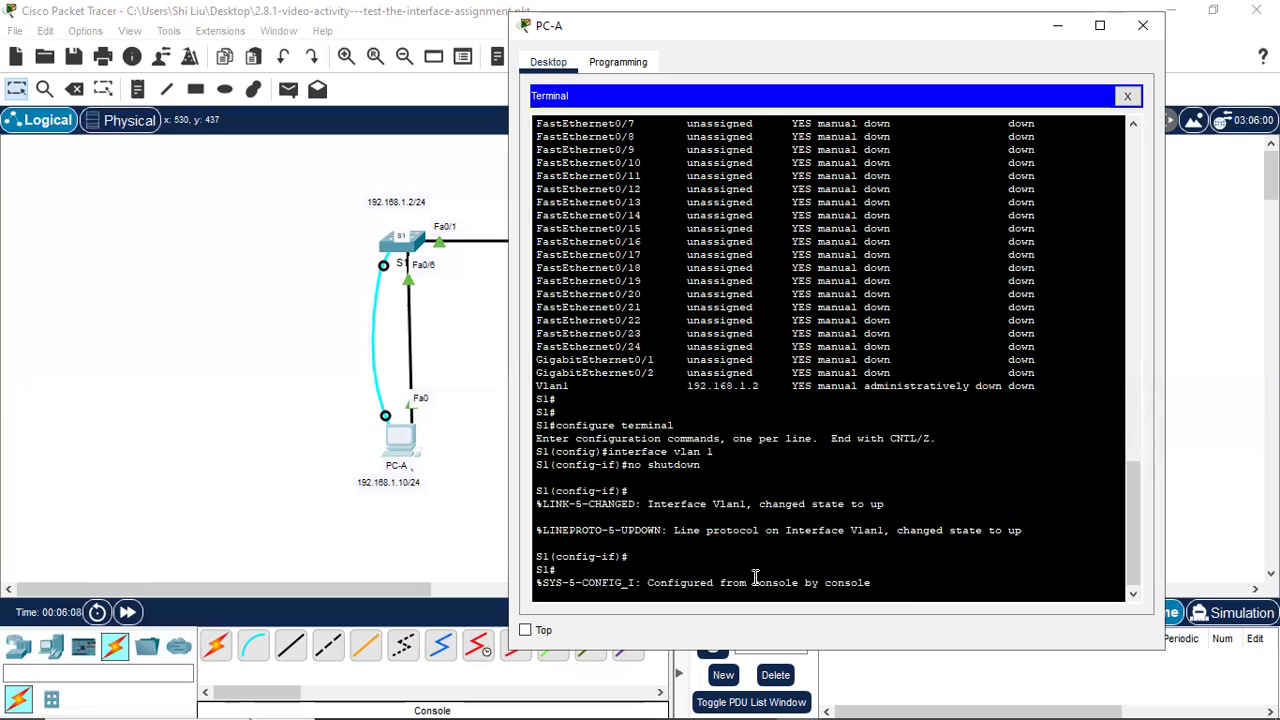
{"action": "key", "text": "Return"}
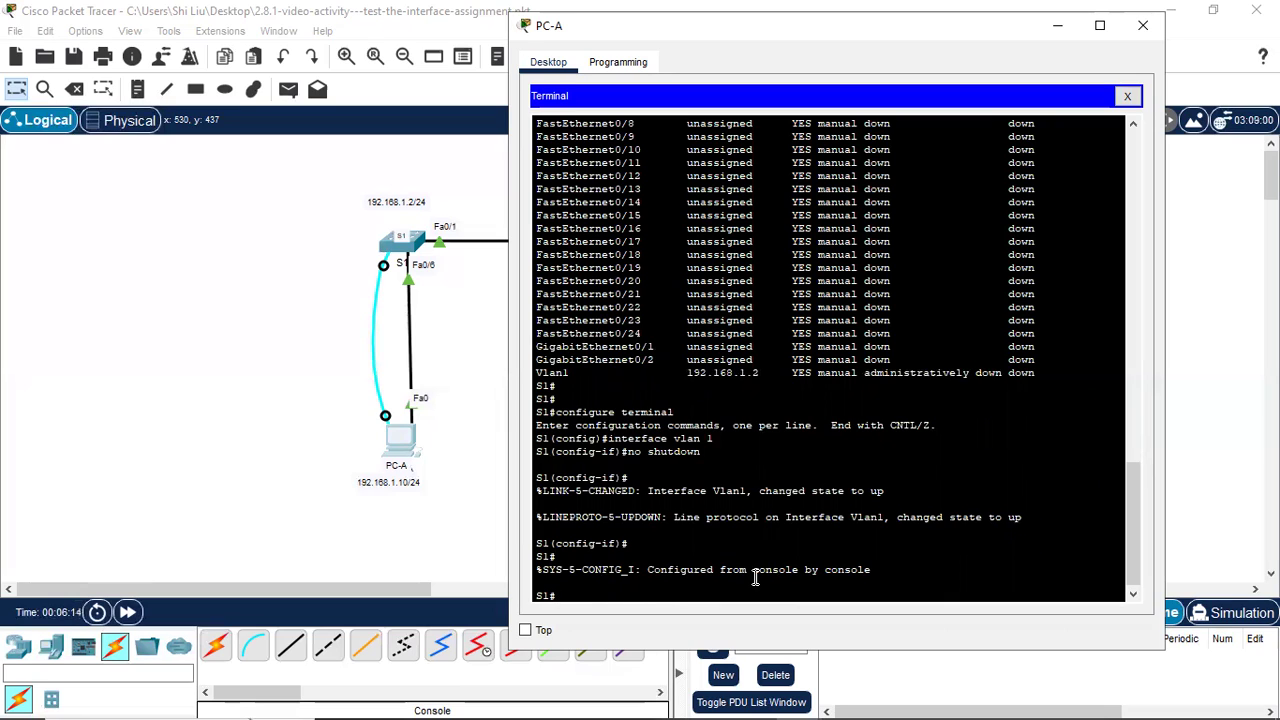
{"action": "key", "text": "Up"}
{"action": "key", "text": "Up"}
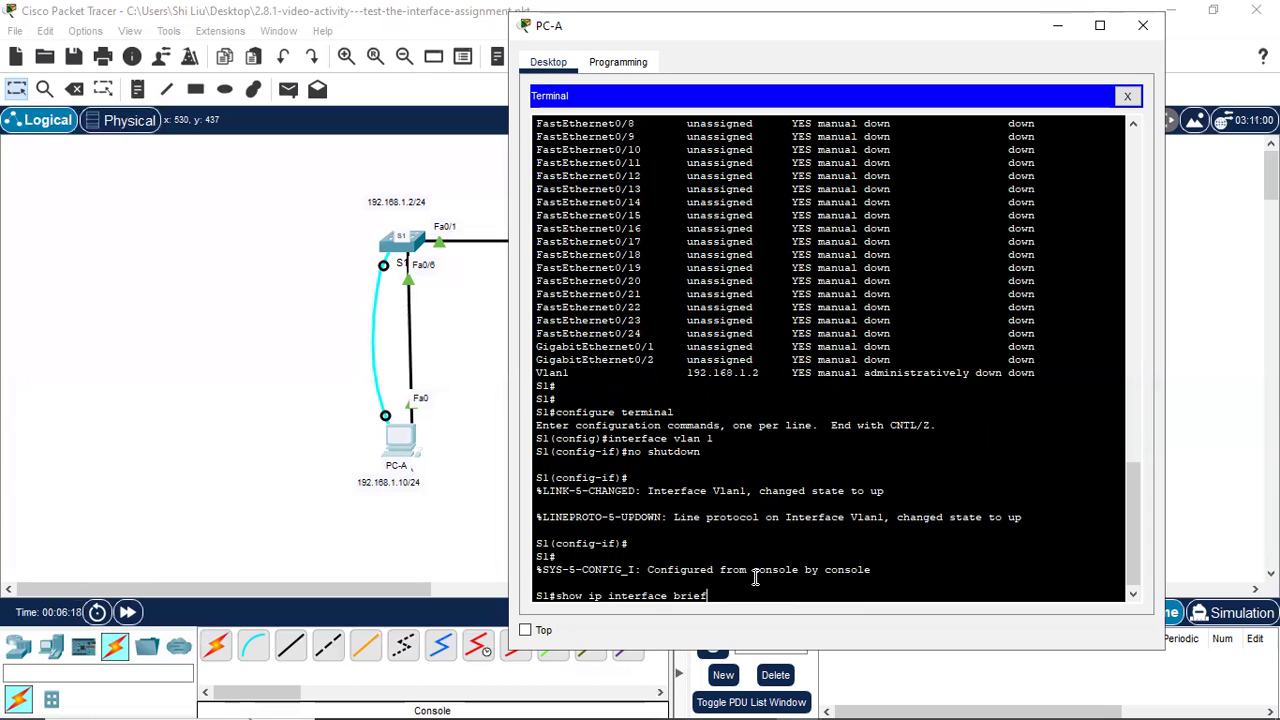
Step: Rerun show ip interface brief, confirm Vlan1 192.168.1.2 is up/up, then close PC-A's window
{"action": "key", "text": "Return"}
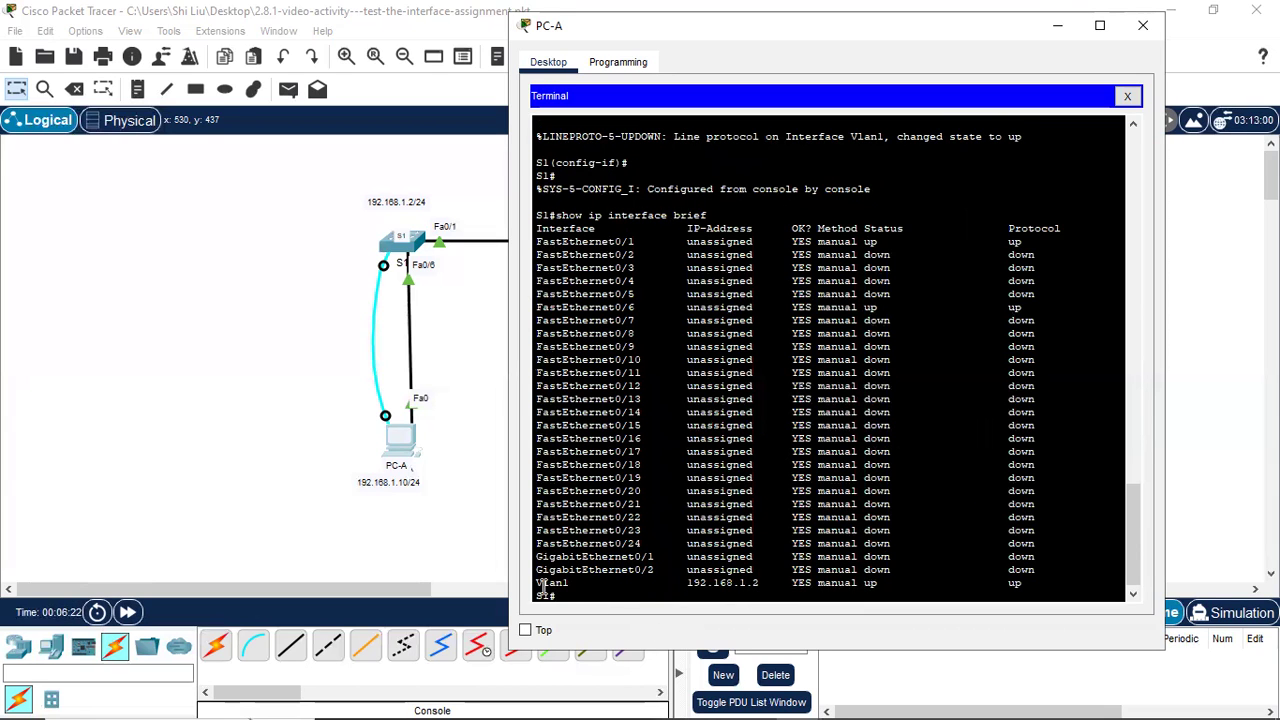
{"action": "left_click_drag", "start_coordinate": [541, 585], "coordinate": [770, 584]}
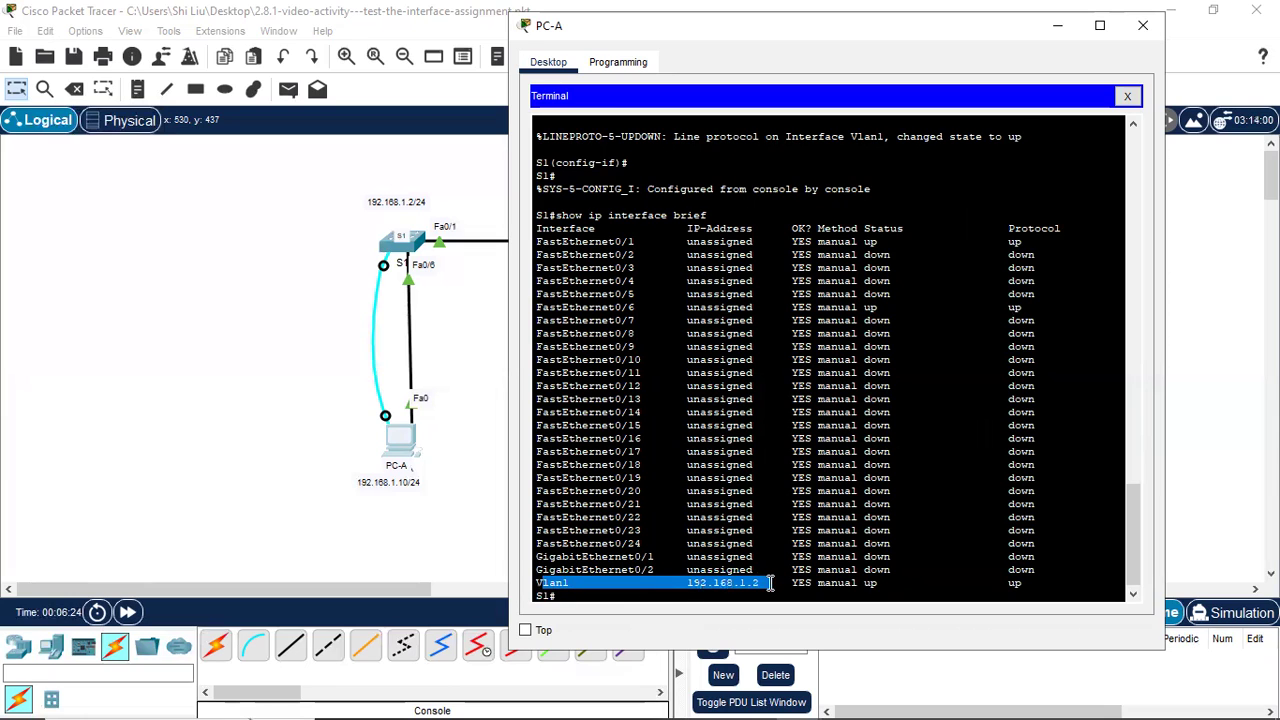
{"action": "left_click", "coordinate": [866, 586]}
{"action": "left_click_drag", "start_coordinate": [866, 586], "coordinate": [1036, 594]}
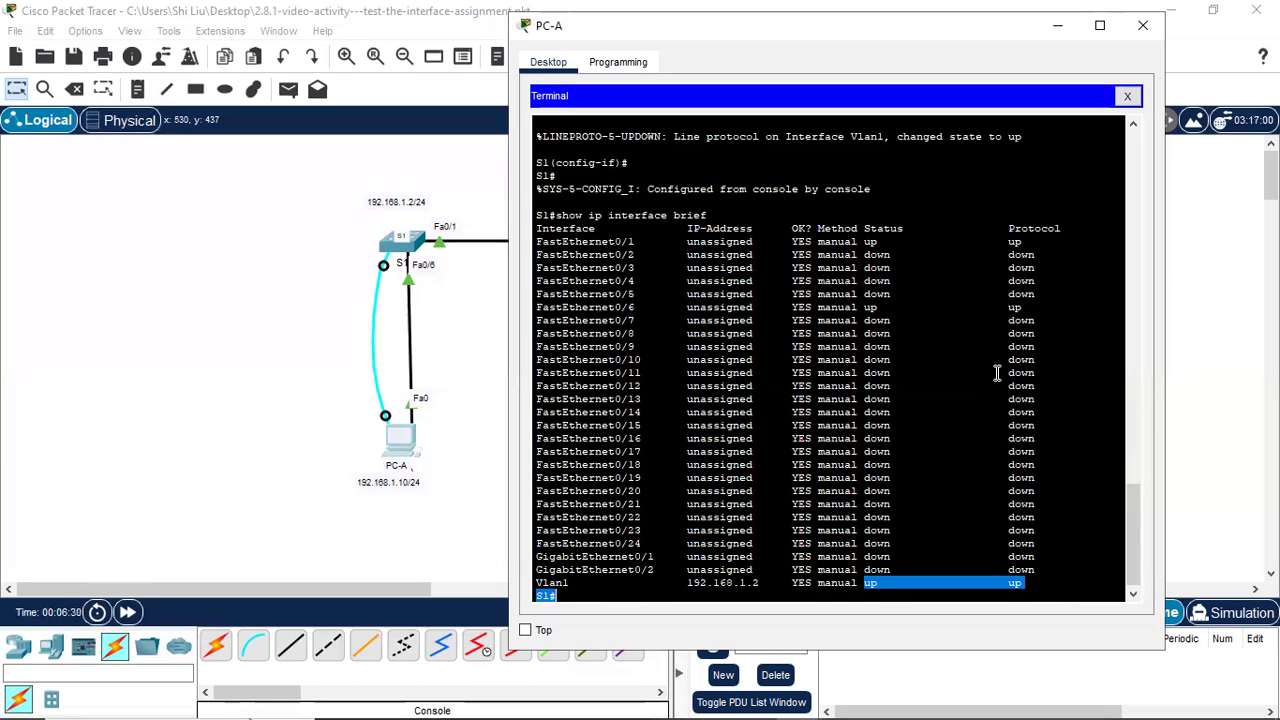
{"action": "scroll", "coordinate": [1000, 330], "scroll_direction": "up", "scroll_amount": 5}
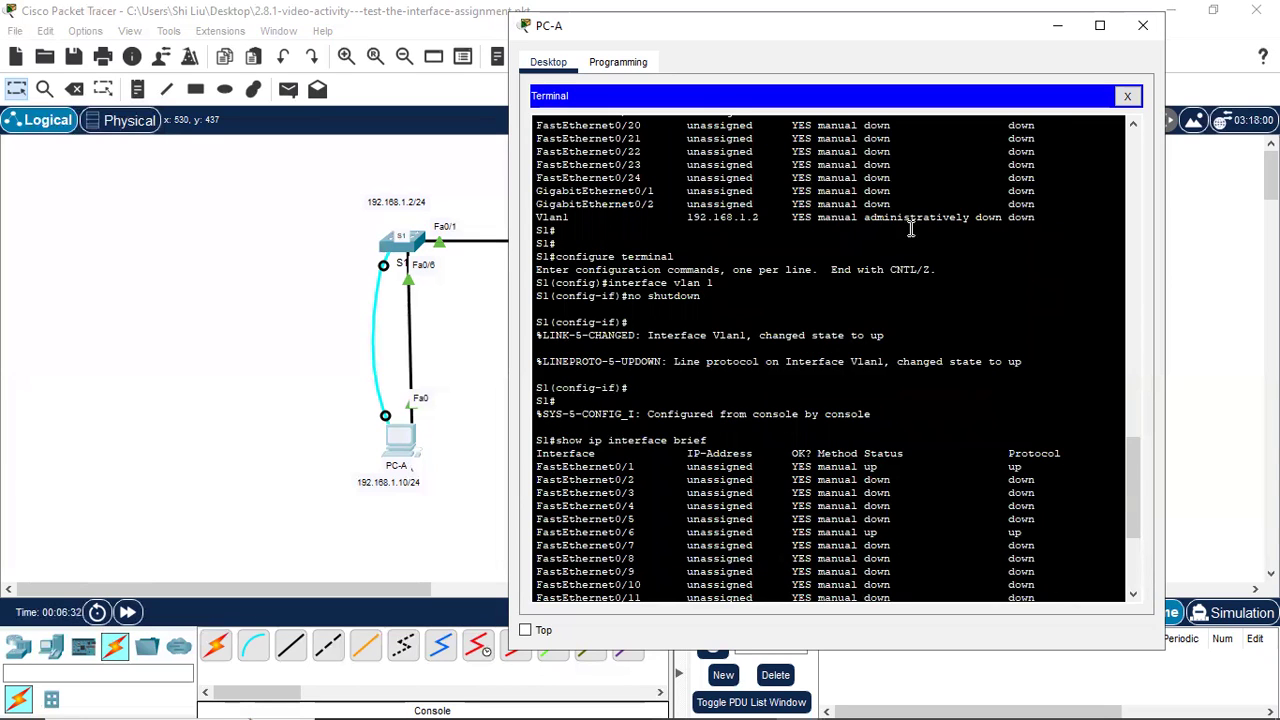
{"action": "scroll", "coordinate": [1040, 250], "scroll_direction": "down", "scroll_amount": 5}
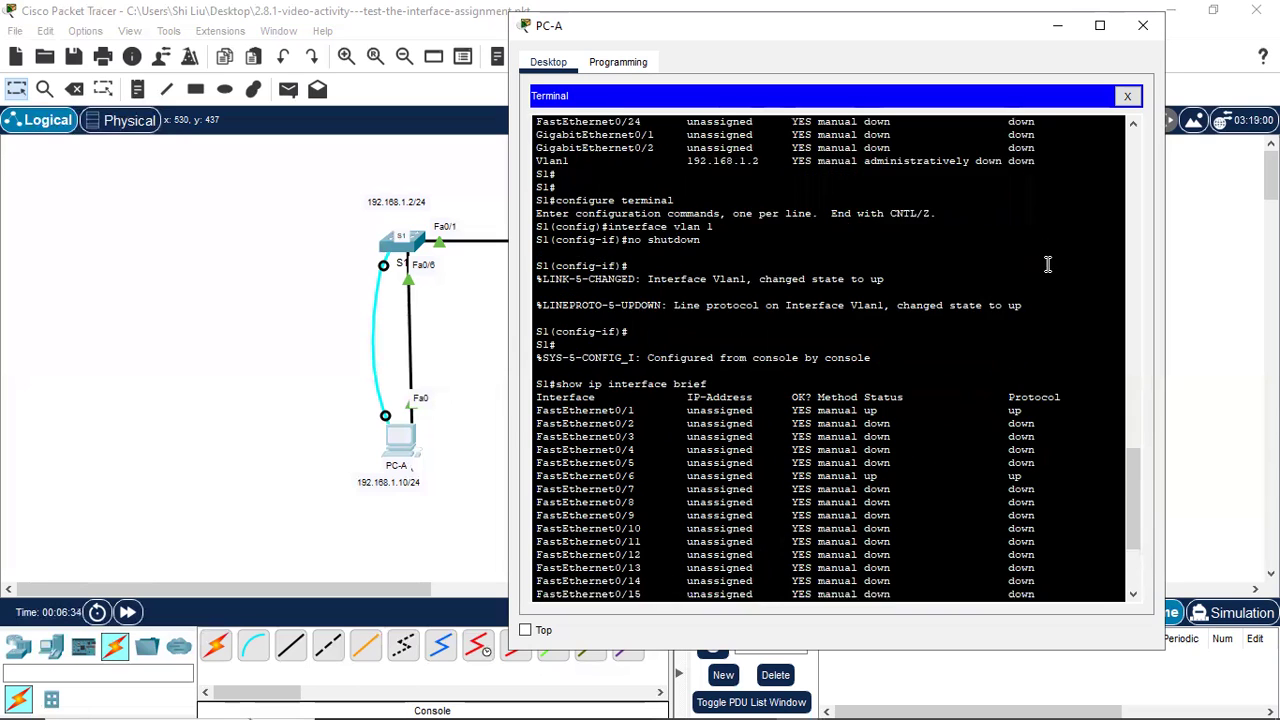
{"action": "left_click", "coordinate": [578, 591]}
{"action": "key", "text": "Return"}
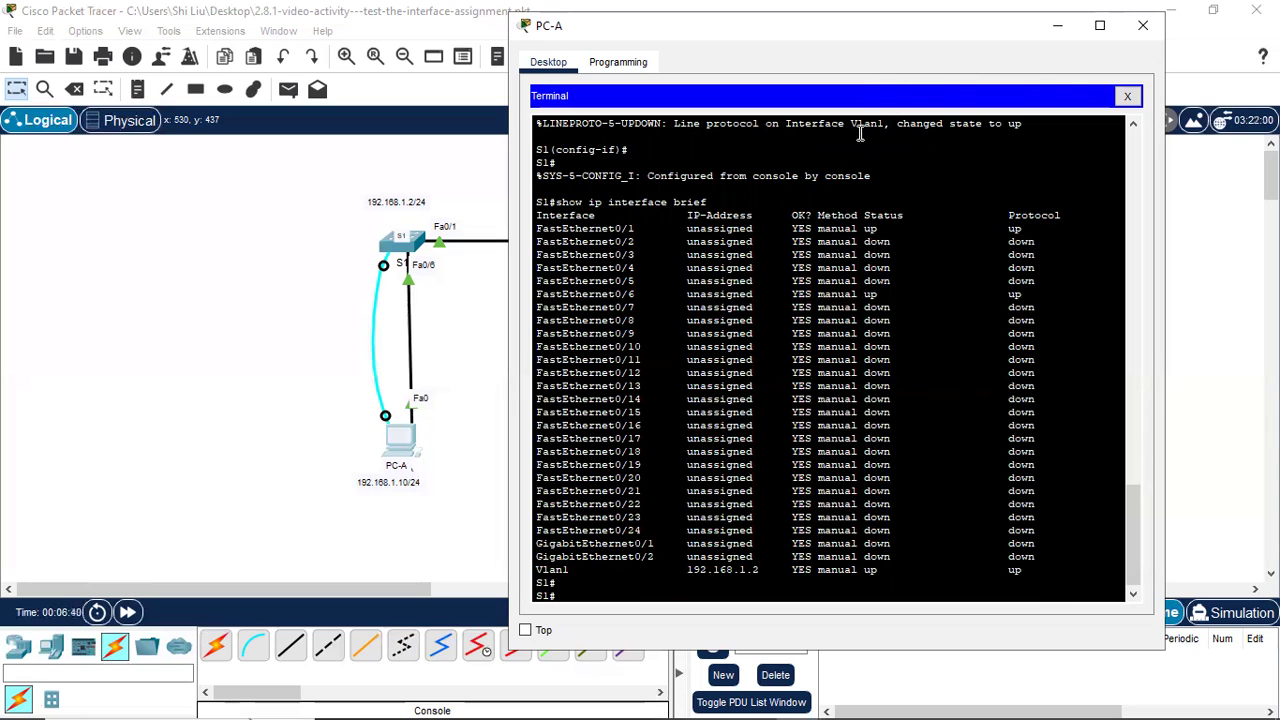
{"action": "left_click", "coordinate": [1149, 32]}
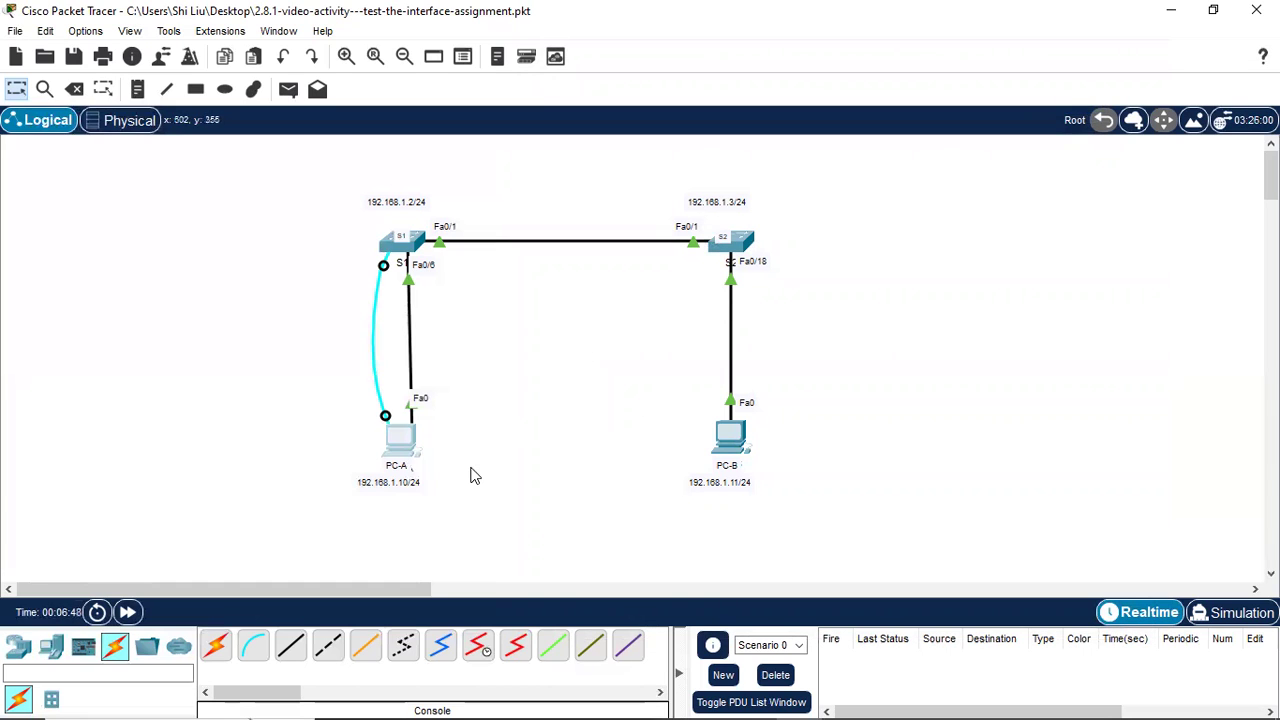
Step: Run a Console cable from PC-B's RS 232 port to S2's Console port
{"action": "left_click", "coordinate": [253, 645]}
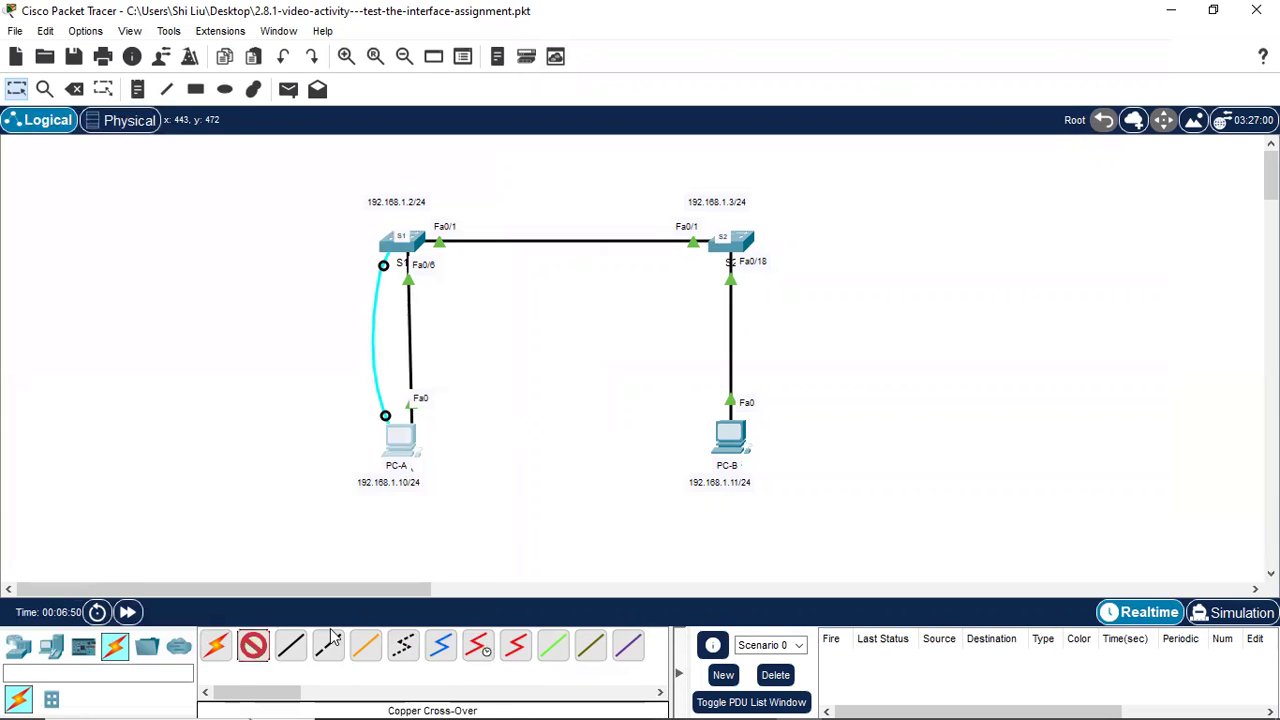
{"action": "left_click", "coordinate": [735, 447]}
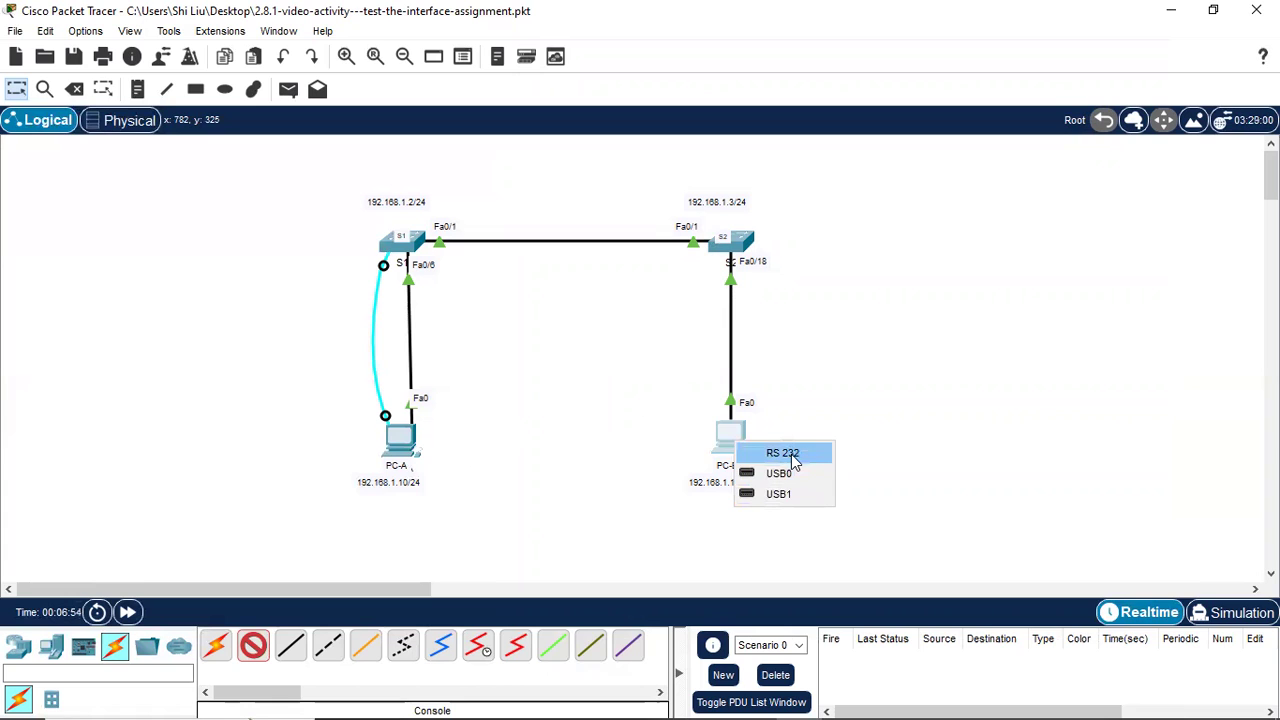
{"action": "left_click", "coordinate": [792, 459]}
{"action": "left_click", "coordinate": [745, 243]}
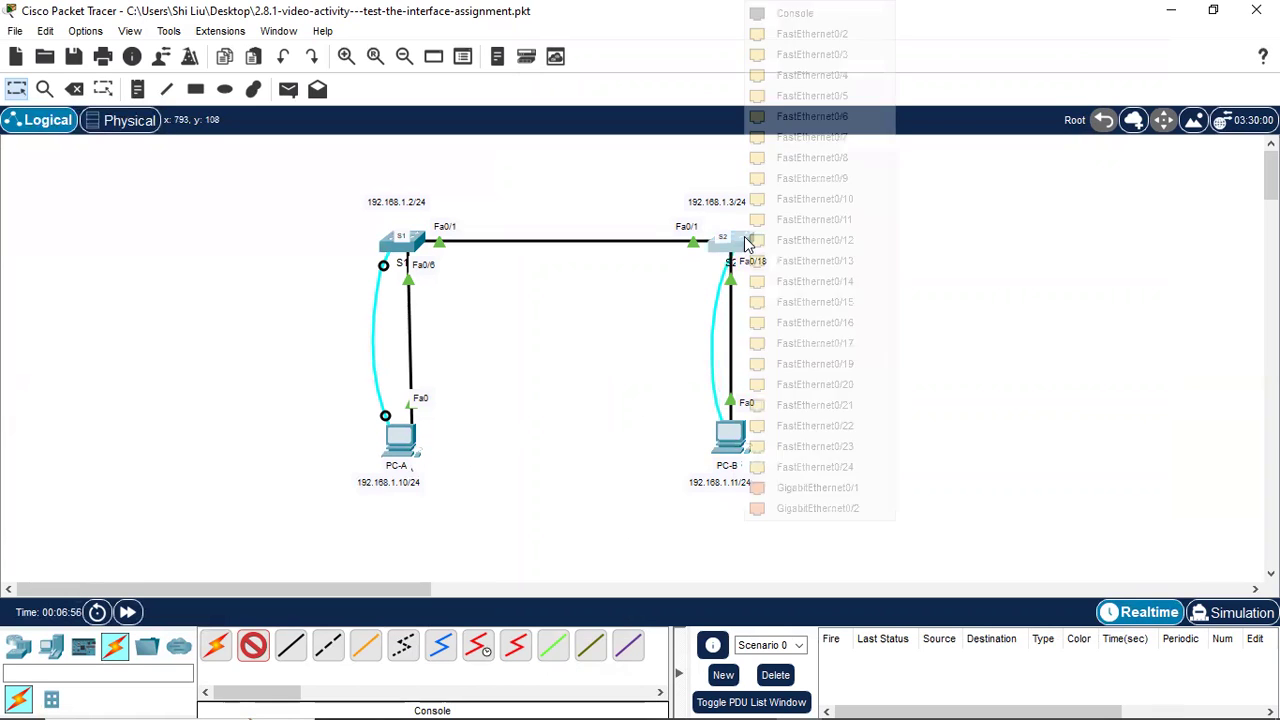
{"action": "left_click", "coordinate": [795, 14]}
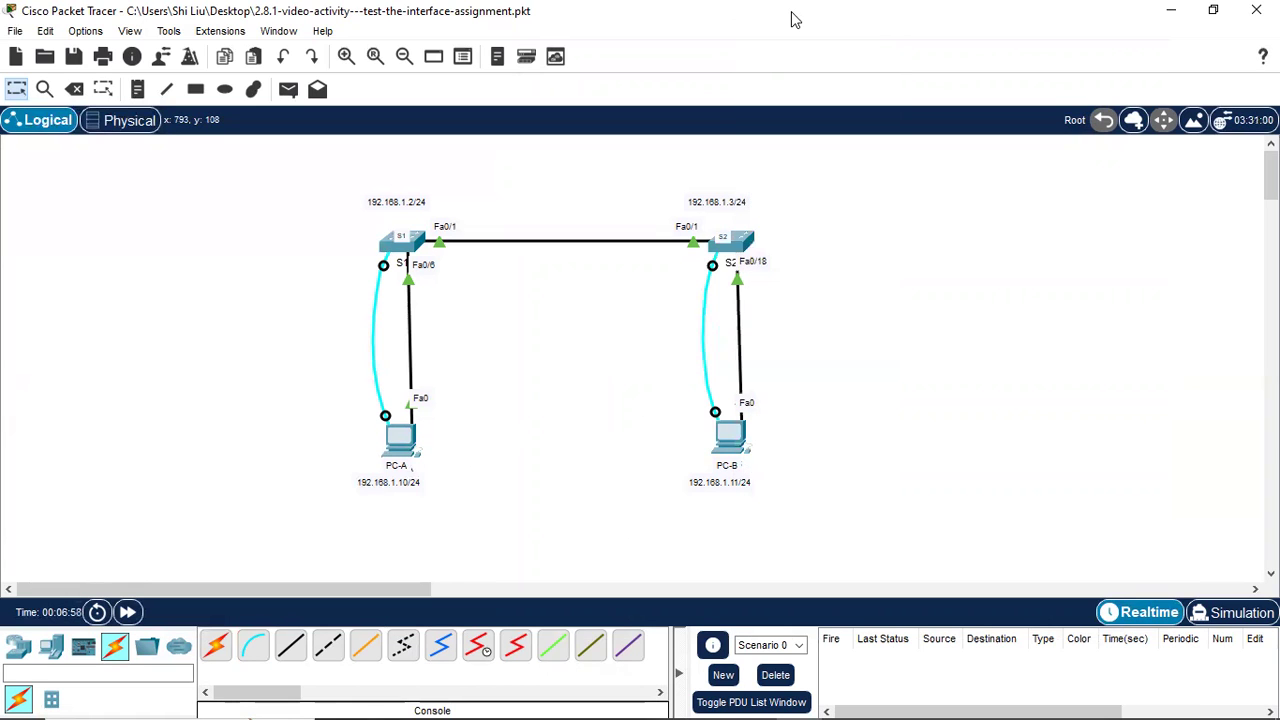
Step: Open a PC-B terminal to S2 with the default settings and reach the S2> prompt
{"action": "left_click", "coordinate": [733, 441]}
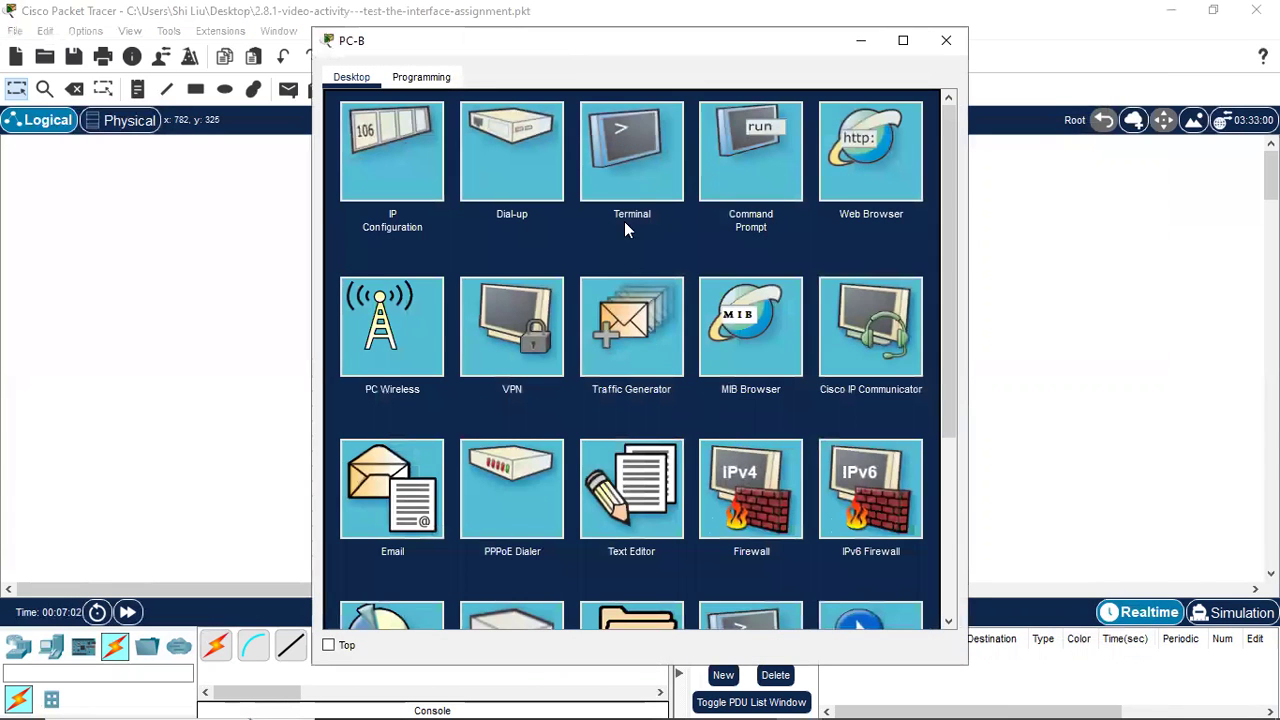
{"action": "left_click", "coordinate": [628, 165]}
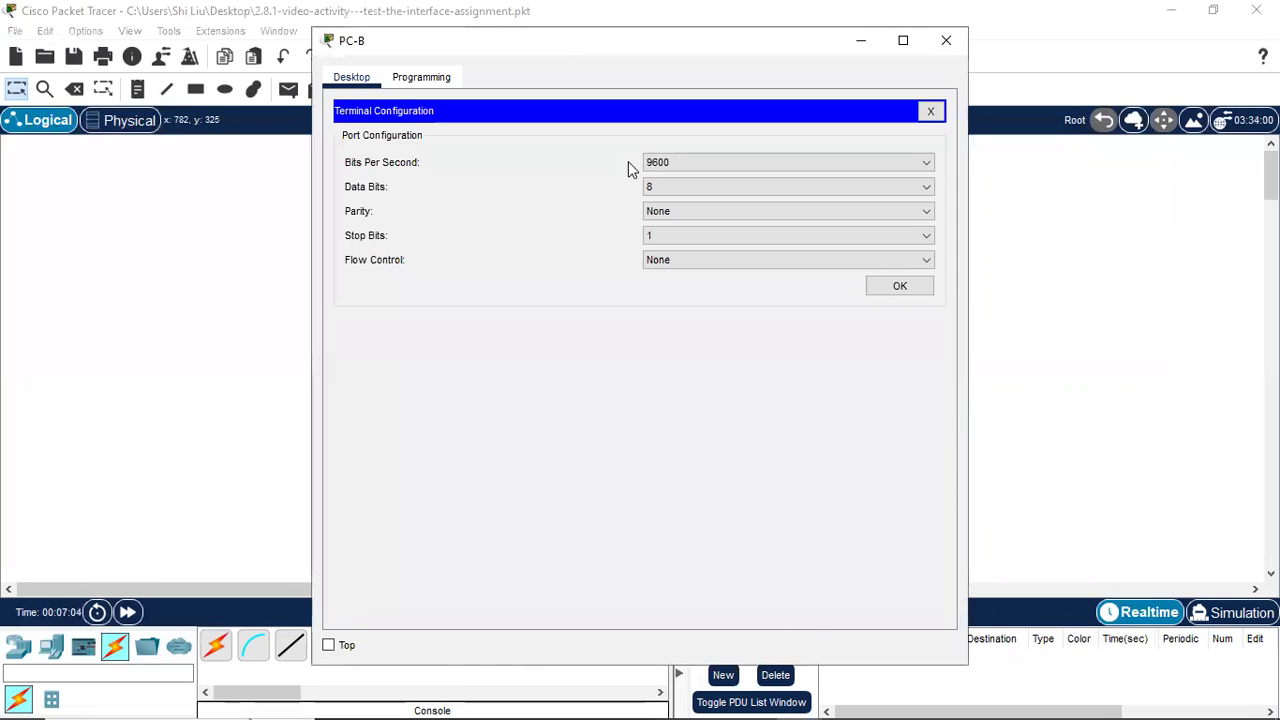
{"action": "left_click", "coordinate": [900, 287]}
{"action": "key", "text": "Return"}
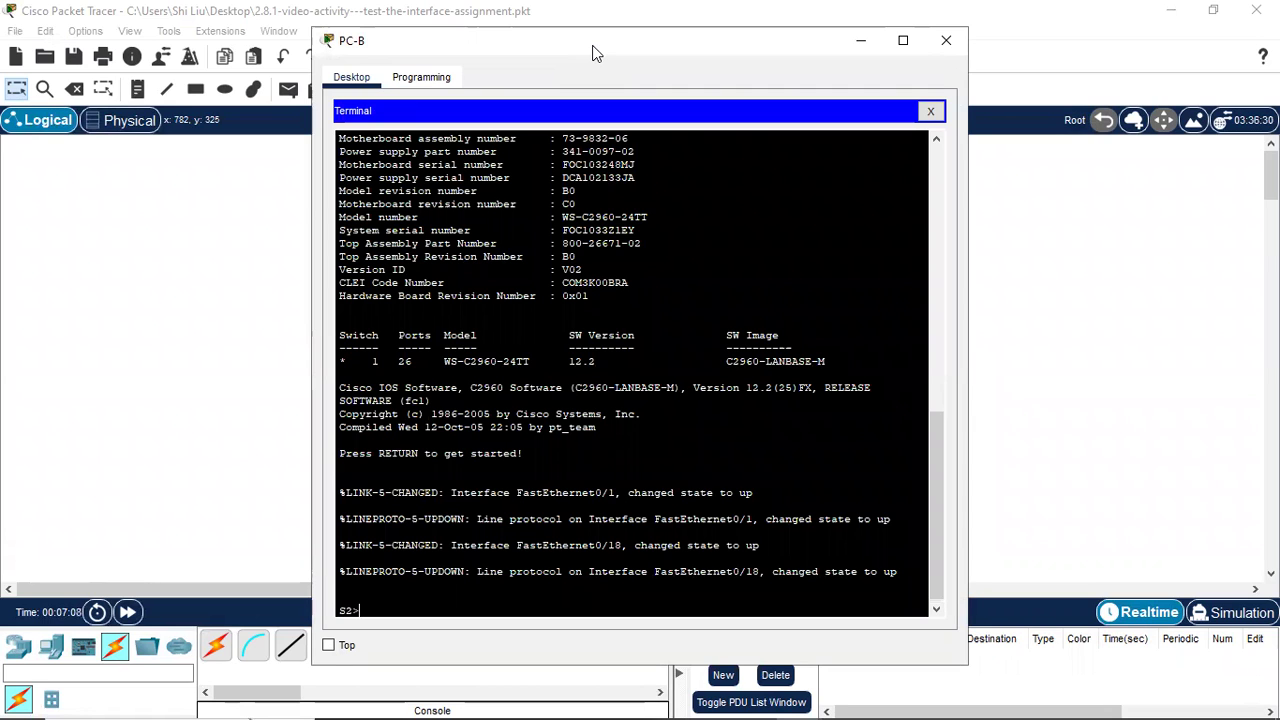
Step: Enter enable mode on S2 and run show ip interface brief
{"action": "left_click_drag", "start_coordinate": [593, 52], "coordinate": [270, 51]}
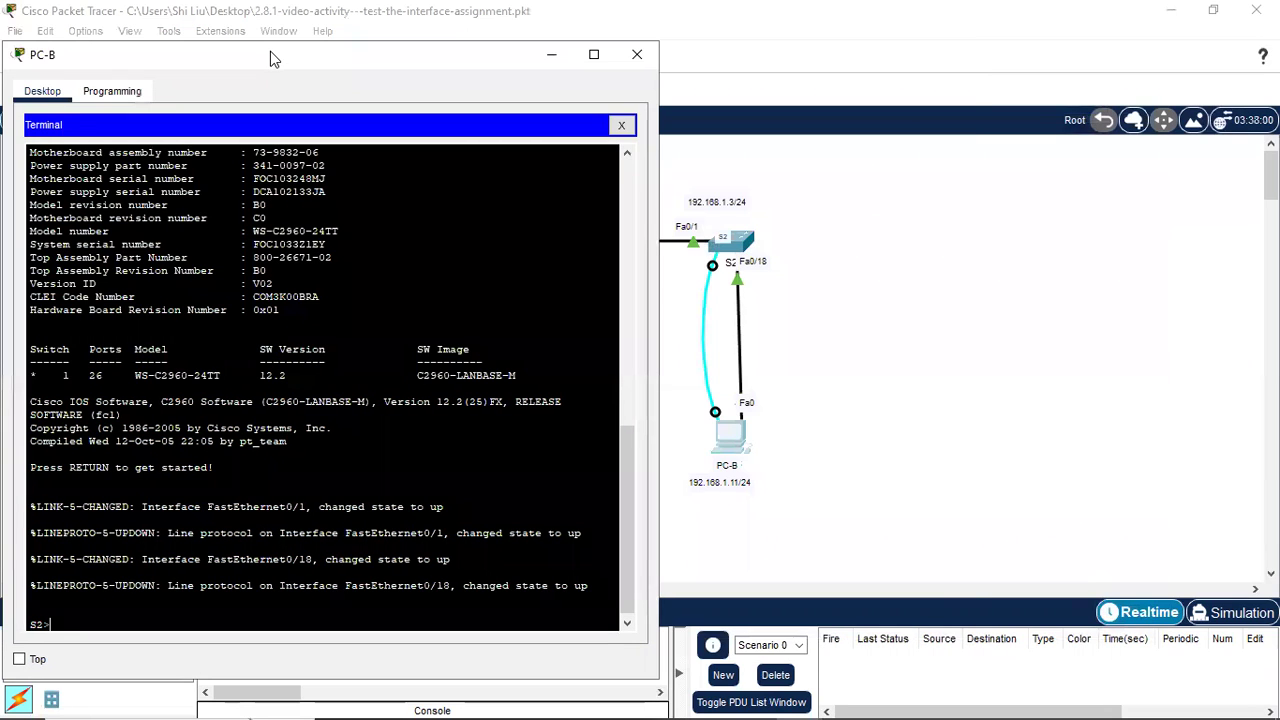
{"action": "type", "text": "enable"}
{"action": "key", "text": "Return"}
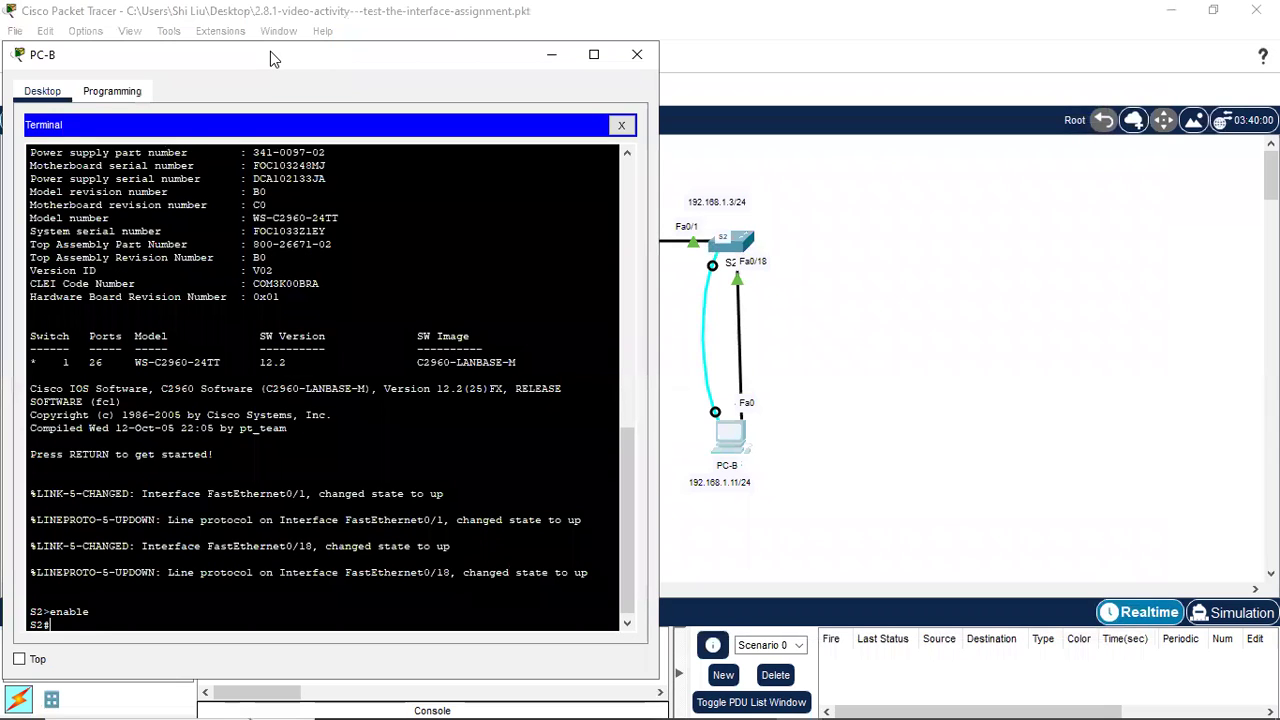
{"action": "key", "text": "Return"}
{"action": "key", "text": "Return"}
{"action": "type", "text": "show ip inter"}
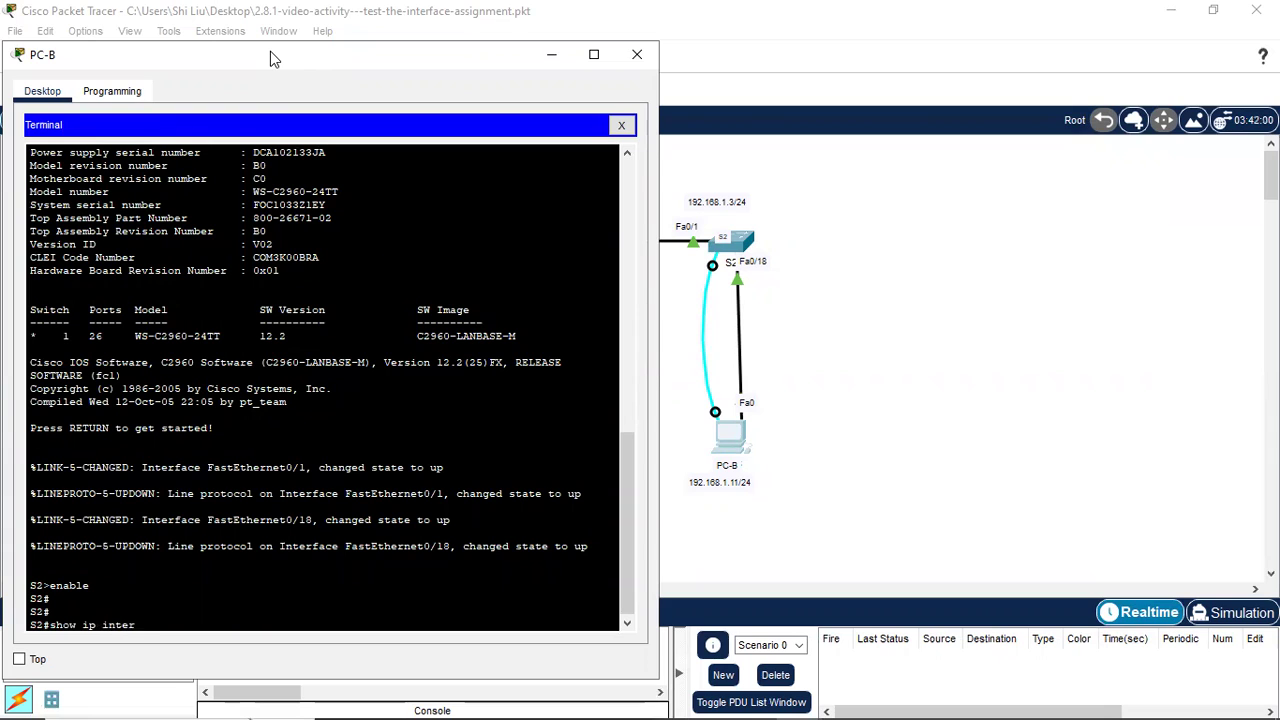
{"action": "type", "text": "face brief"}
{"action": "key", "text": "Return"}
Step: Page through the listing and highlight Vlan1 as unassigned and administratively down
{"action": "key", "text": "space"}
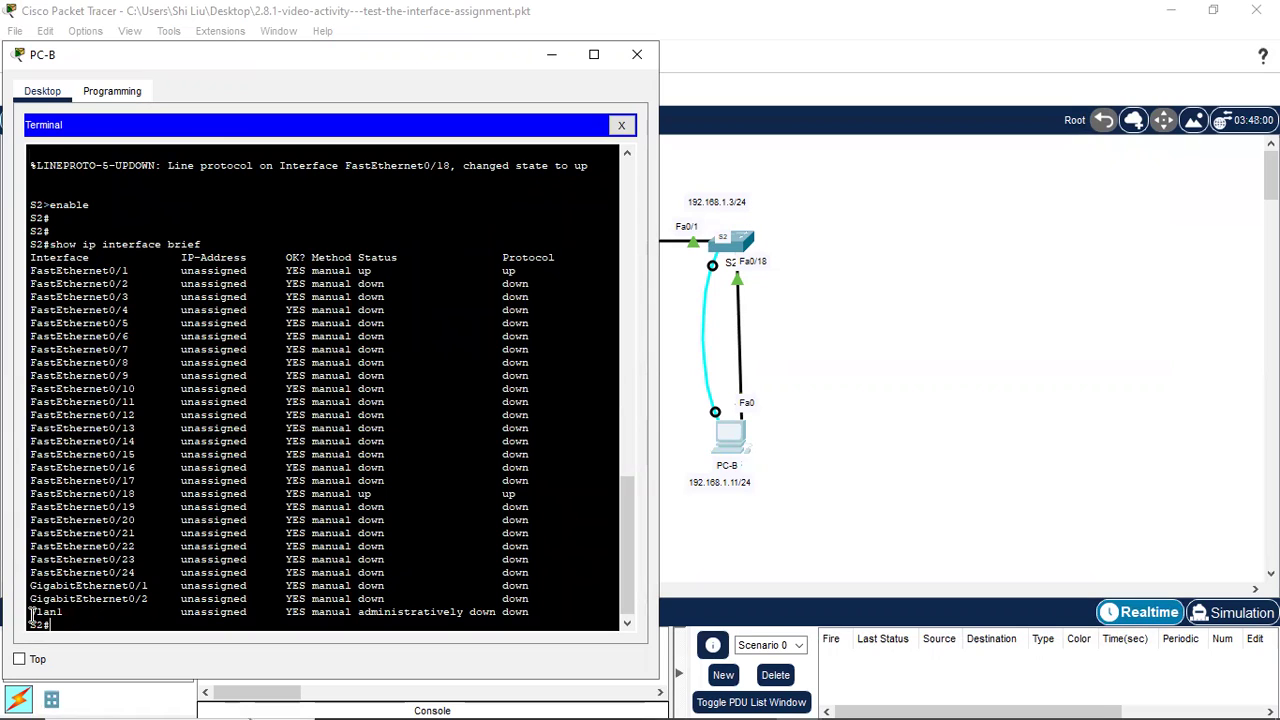
{"action": "left_click_drag", "start_coordinate": [31, 611], "coordinate": [253, 617]}
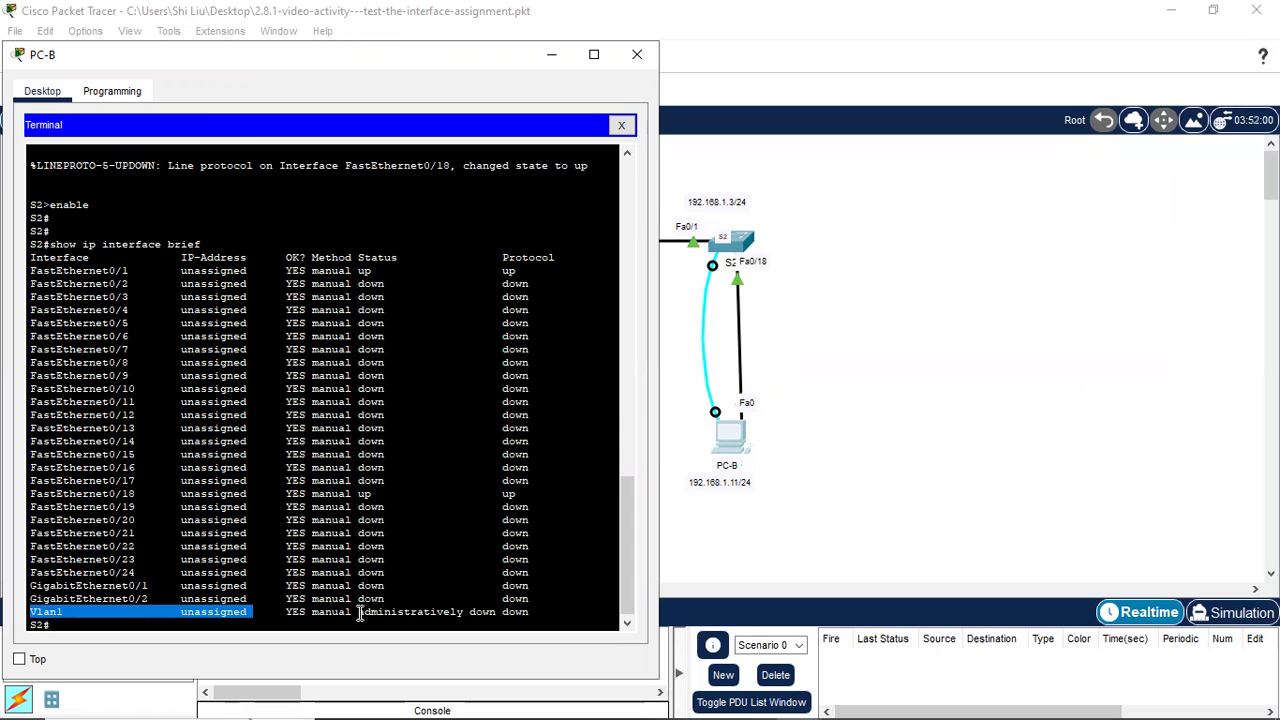
{"action": "left_click_drag", "start_coordinate": [360, 613], "coordinate": [497, 613]}
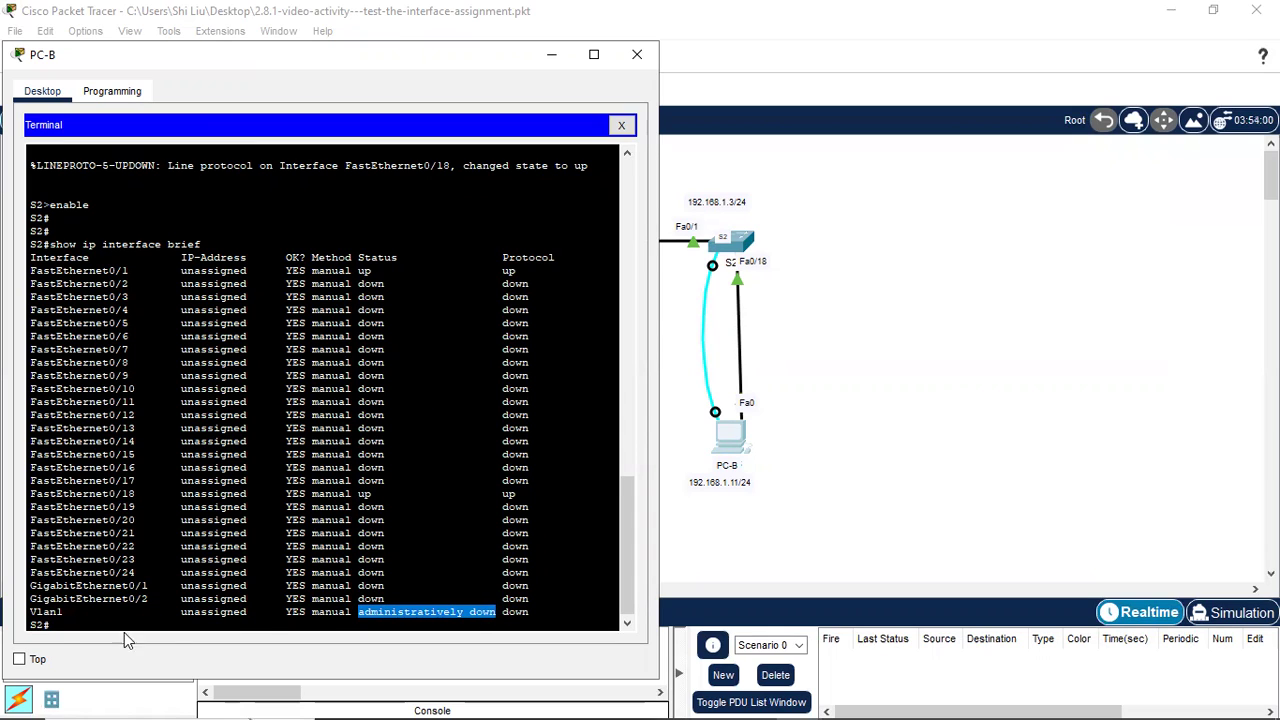
{"action": "left_click", "coordinate": [86, 625]}
{"action": "key", "text": "Return"}
{"action": "key", "text": "Return"}
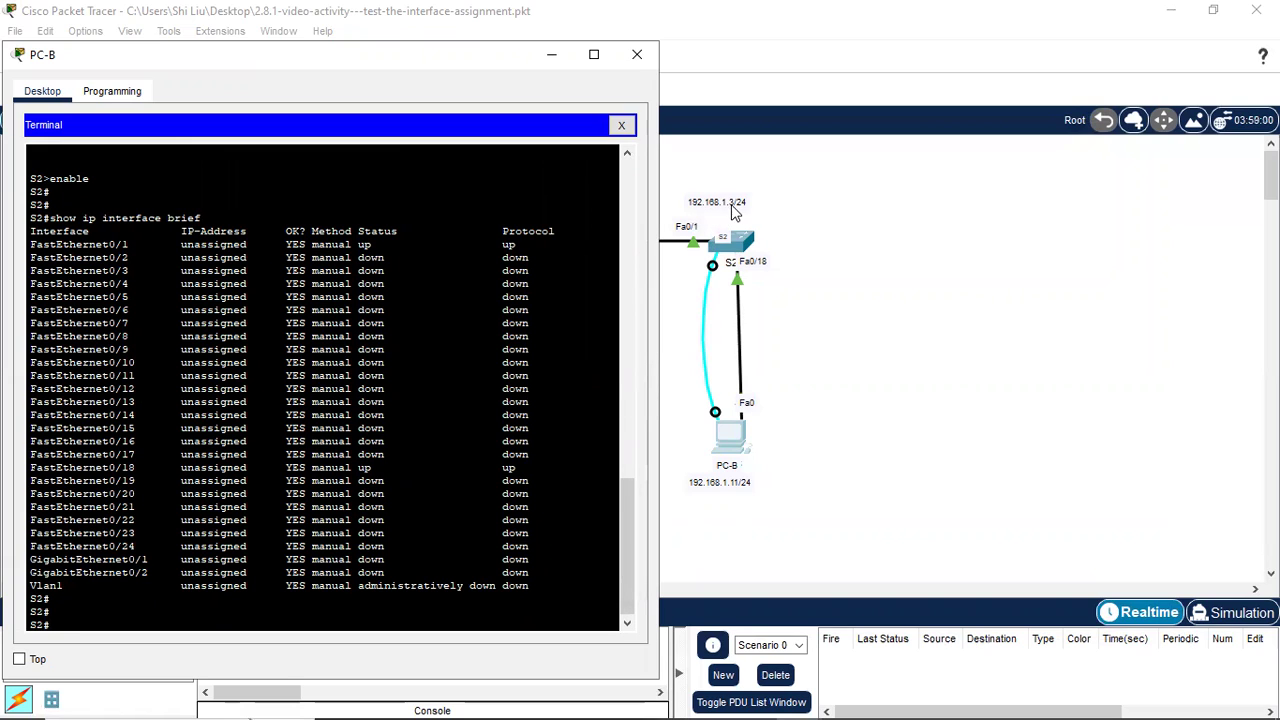
{"action": "left_click_drag", "start_coordinate": [63, 590], "coordinate": [32, 588]}
{"action": "left_click_drag", "start_coordinate": [358, 588], "coordinate": [497, 585]}
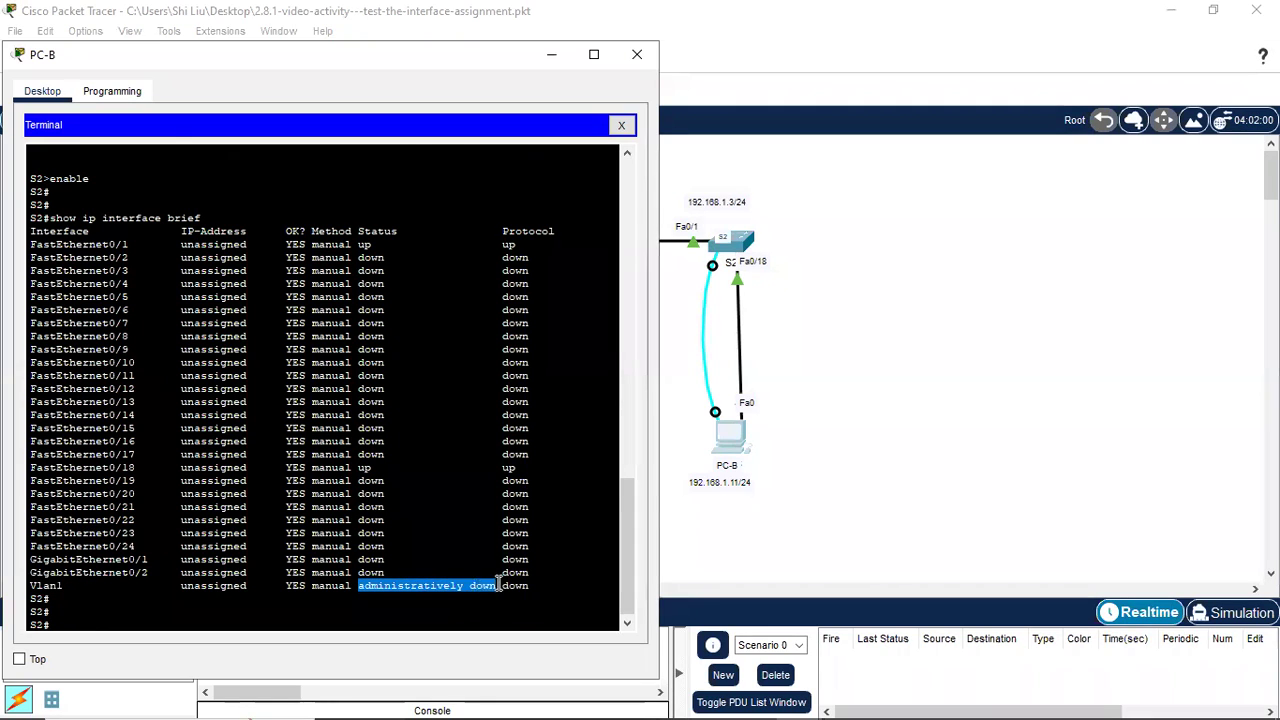
{"action": "left_click", "coordinate": [60, 622]}
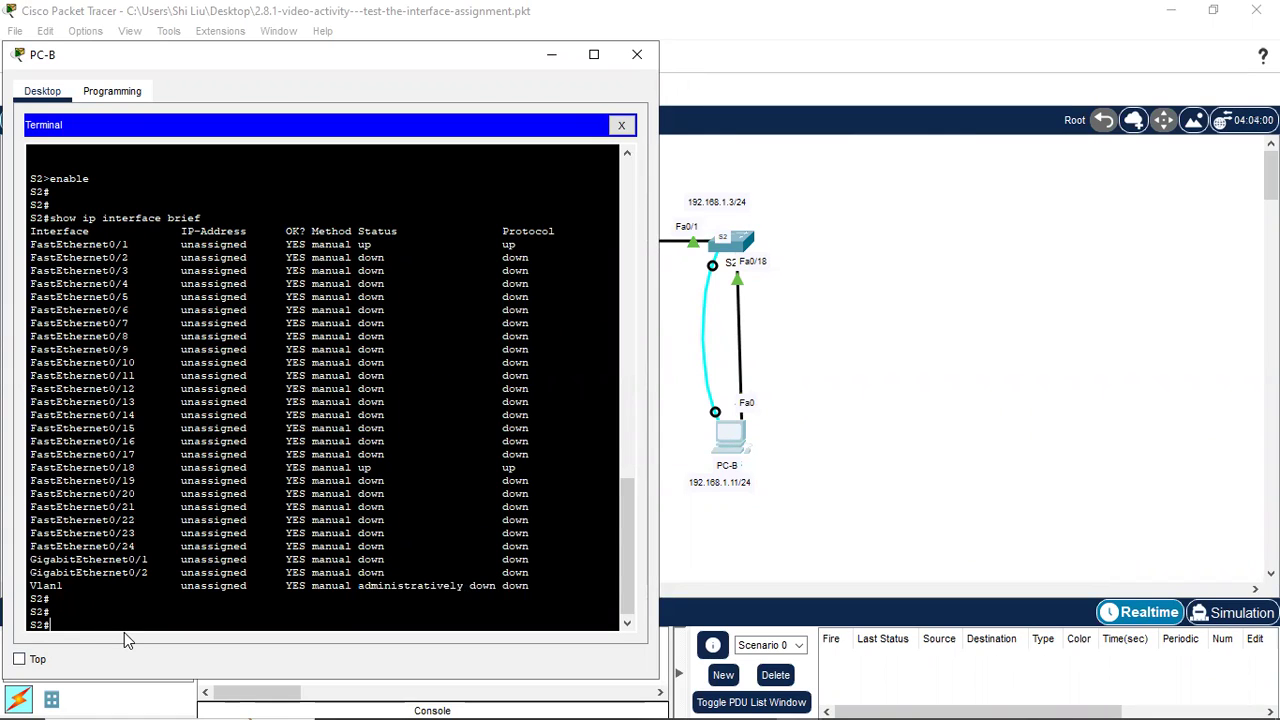
Step: Under conf t and int vlan 1, assign IP address 192.168.1.3 255.255.255.0
{"action": "type", "text": "conf t"}
{"action": "key", "text": "Return"}
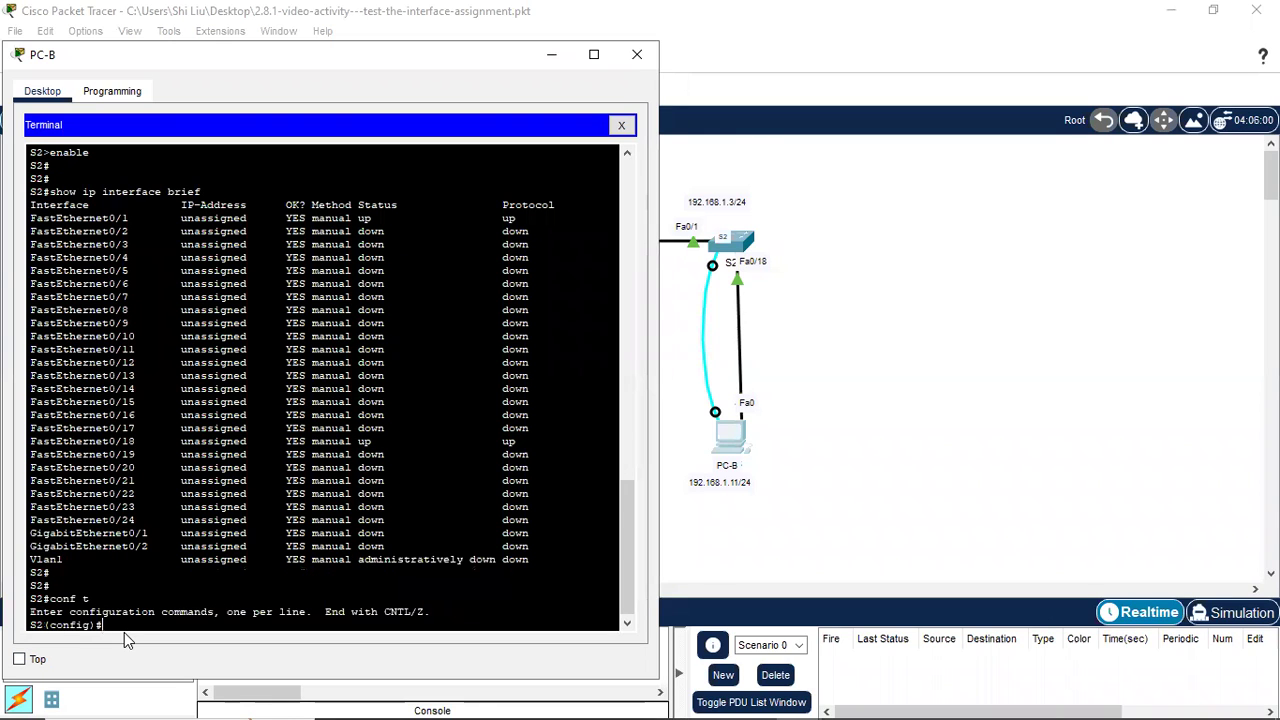
{"action": "type", "text": "int vlan 1"}
{"action": "key", "text": "Return"}
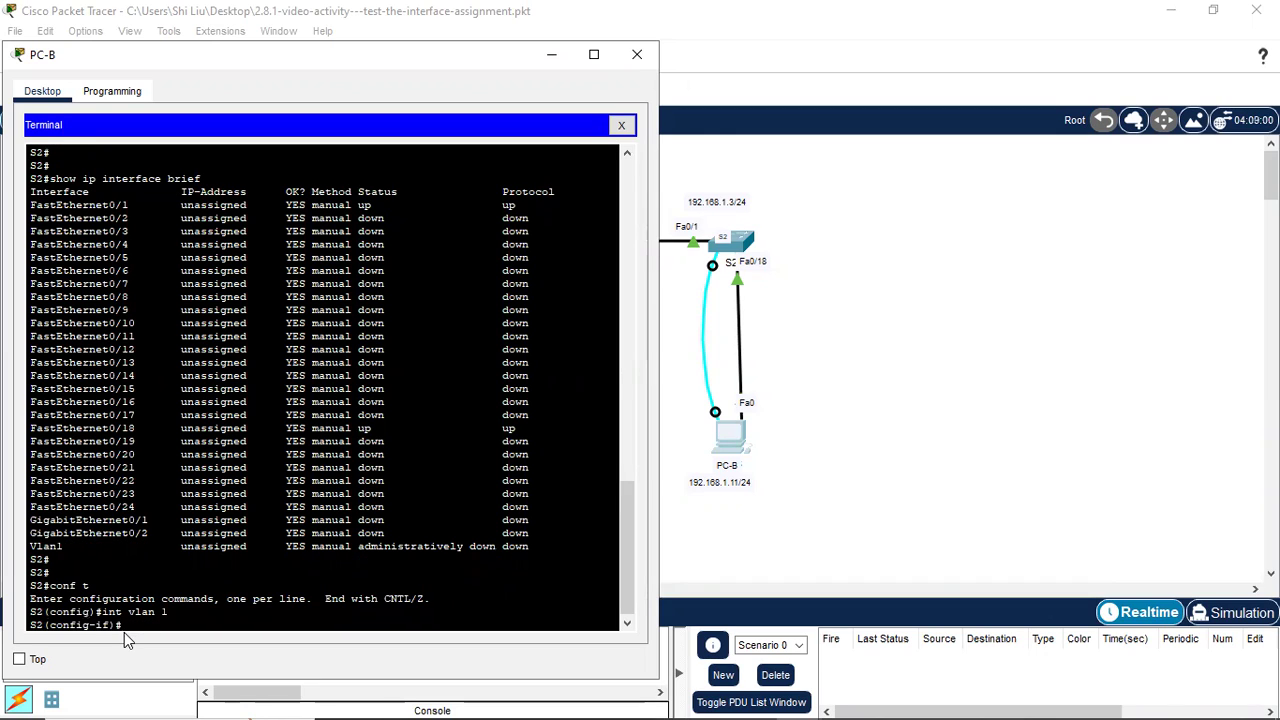
{"action": "type", "text": "ip address 192.168.1.3"}
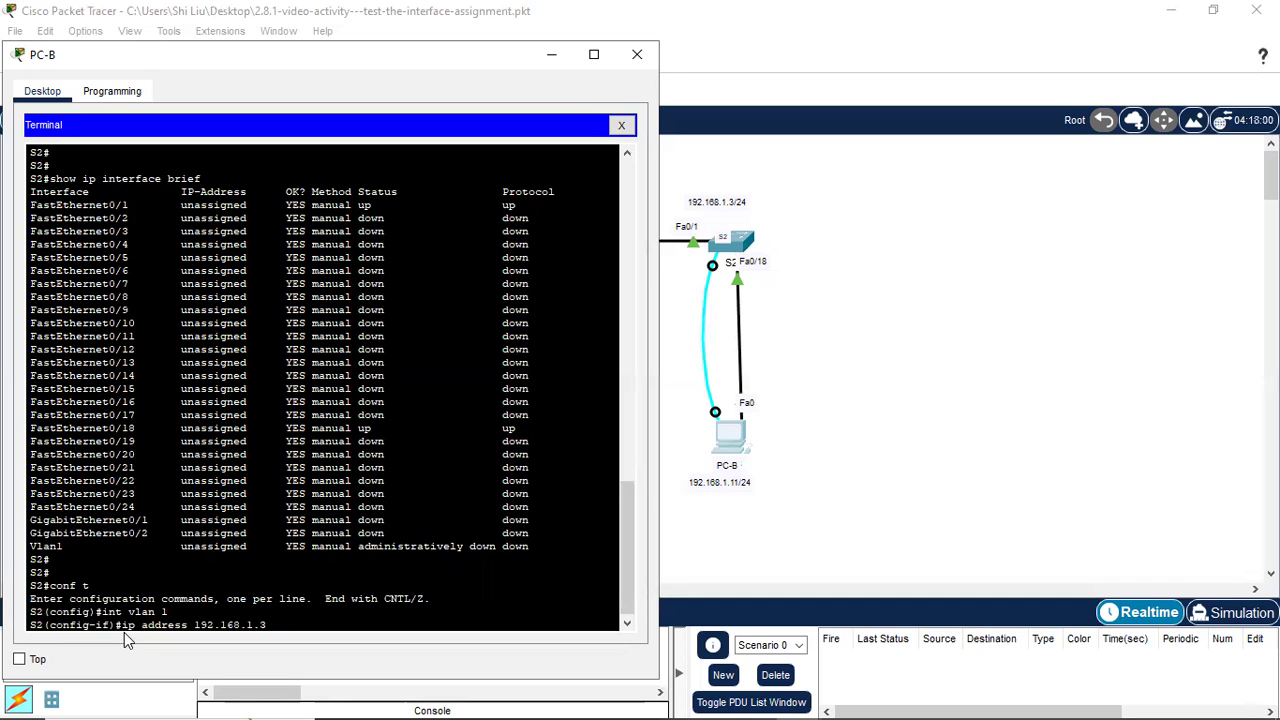
{"action": "type", "text": "255.255.255.0"}
{"action": "key", "text": "Return"}
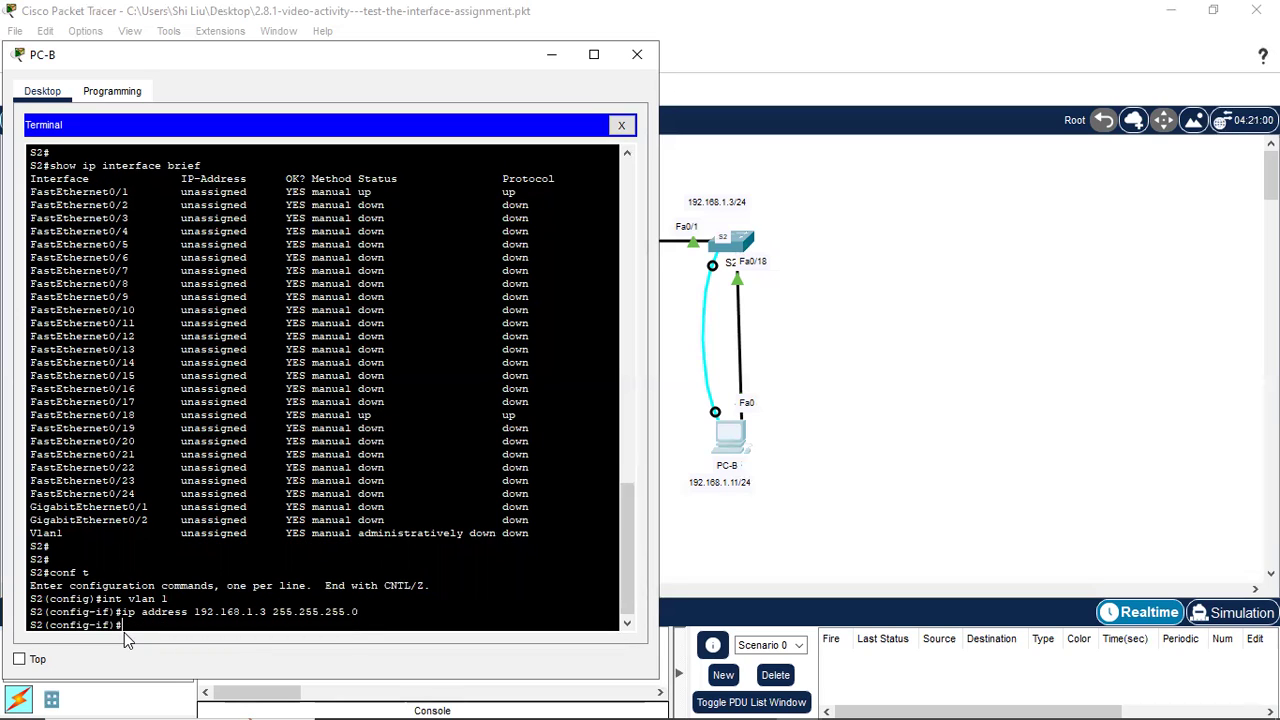
Step: Bring Vlan1 up with no shutdown, then return to privileged mode with Ctrl+Z
{"action": "type", "text": "no shutdown"}
{"action": "key", "text": "Return"}
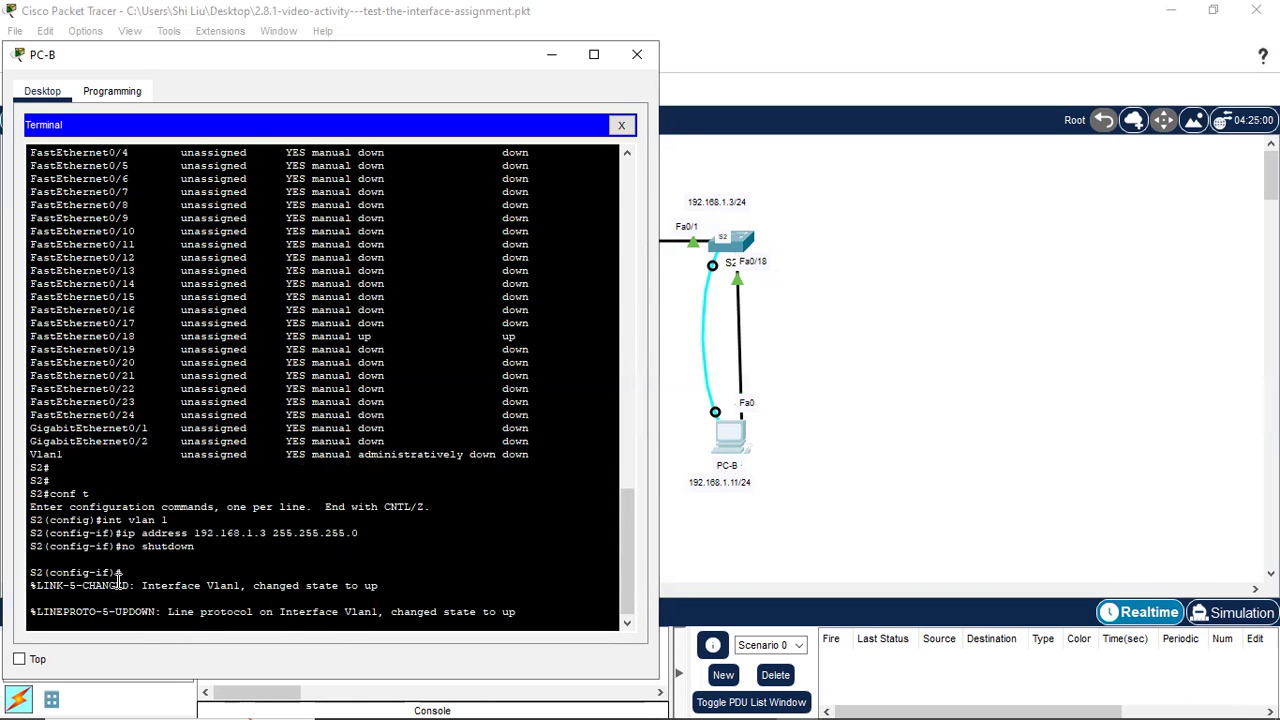
{"action": "left_click_drag", "start_coordinate": [141, 585], "coordinate": [382, 585]}
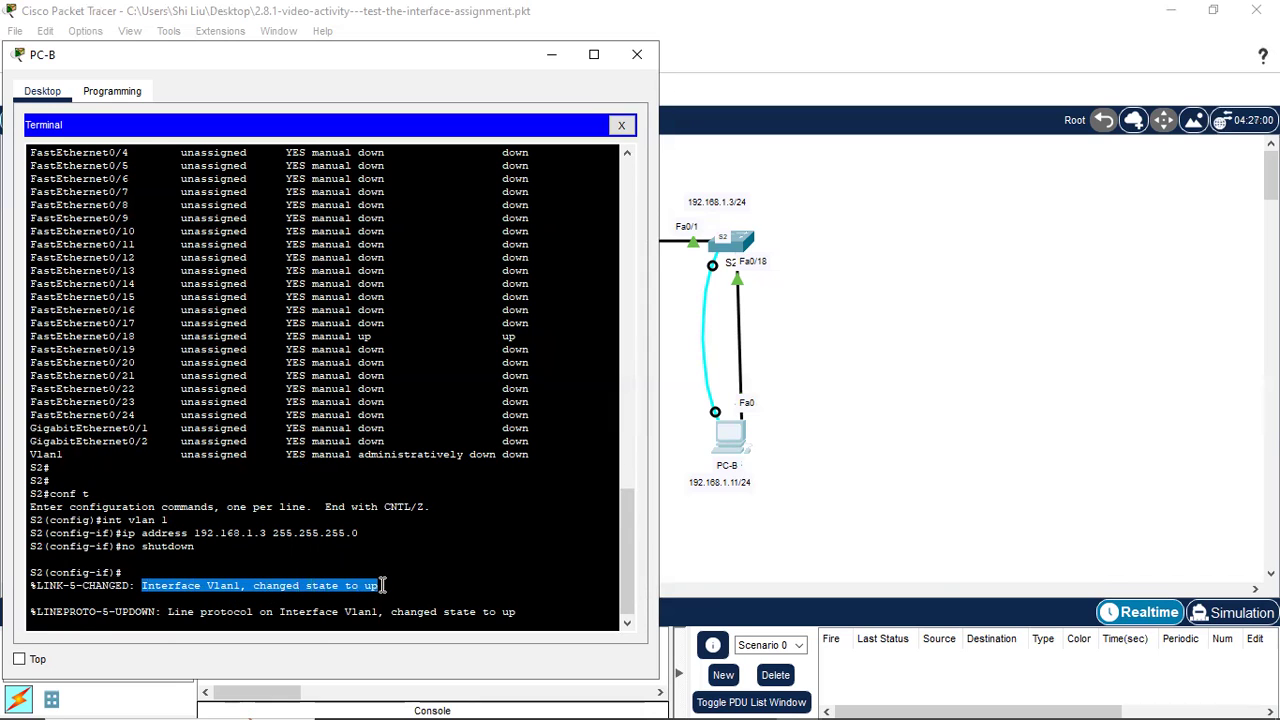
{"action": "key", "text": "Return"}
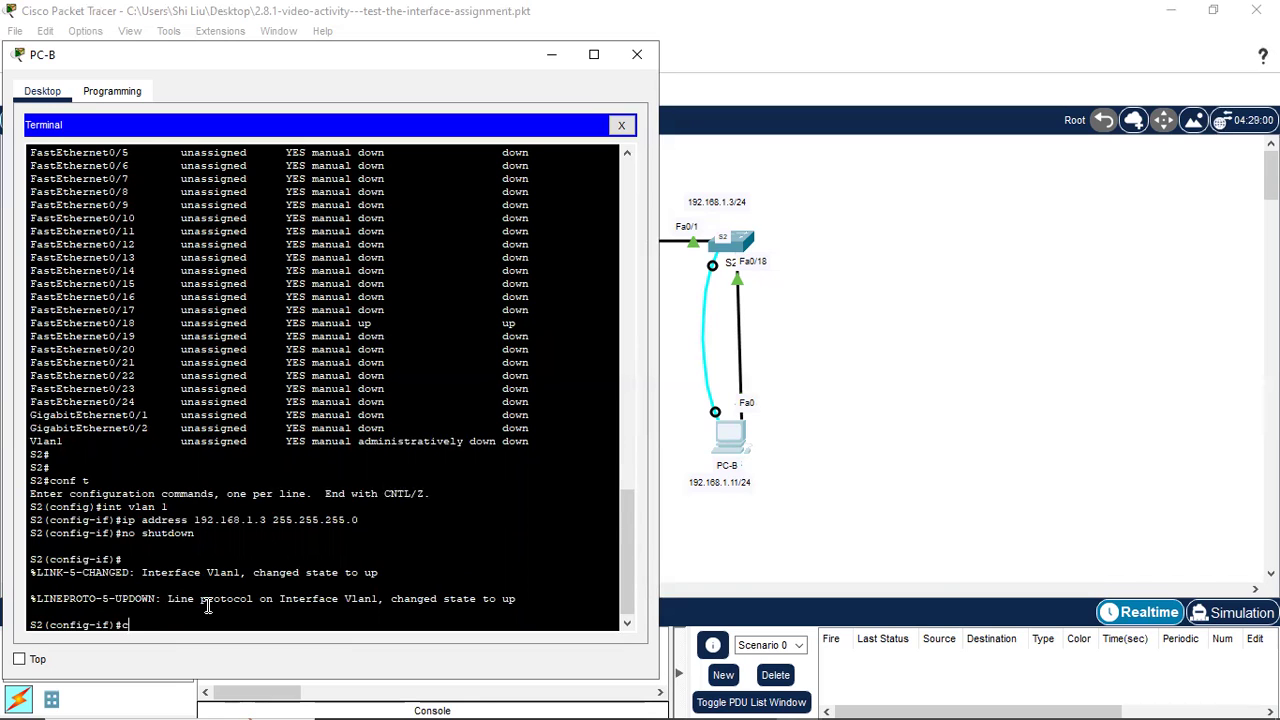
{"action": "key", "text": "BackSpace"}
{"action": "key", "text": "ctrl+z"}
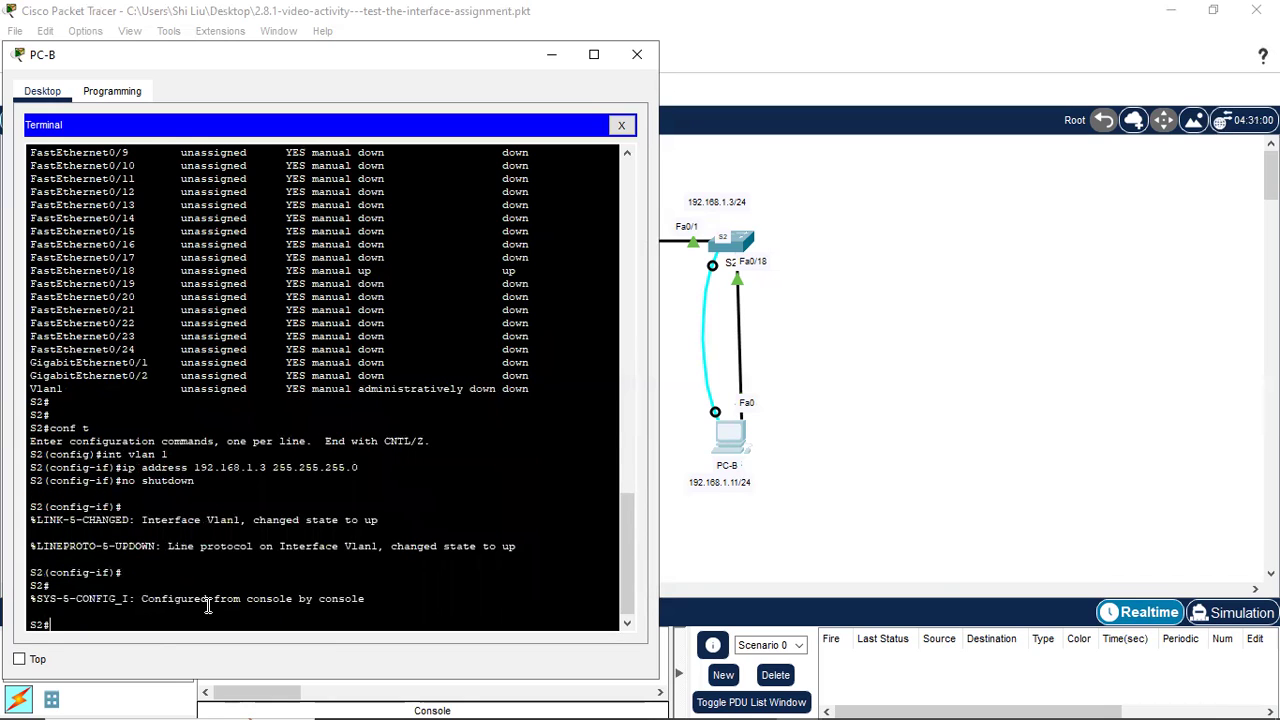
Step: Rerun show ip interface brief on S2 and highlight the Vlan1 row
{"action": "type", "text": "conf t"}
{"action": "key", "text": "Up"}
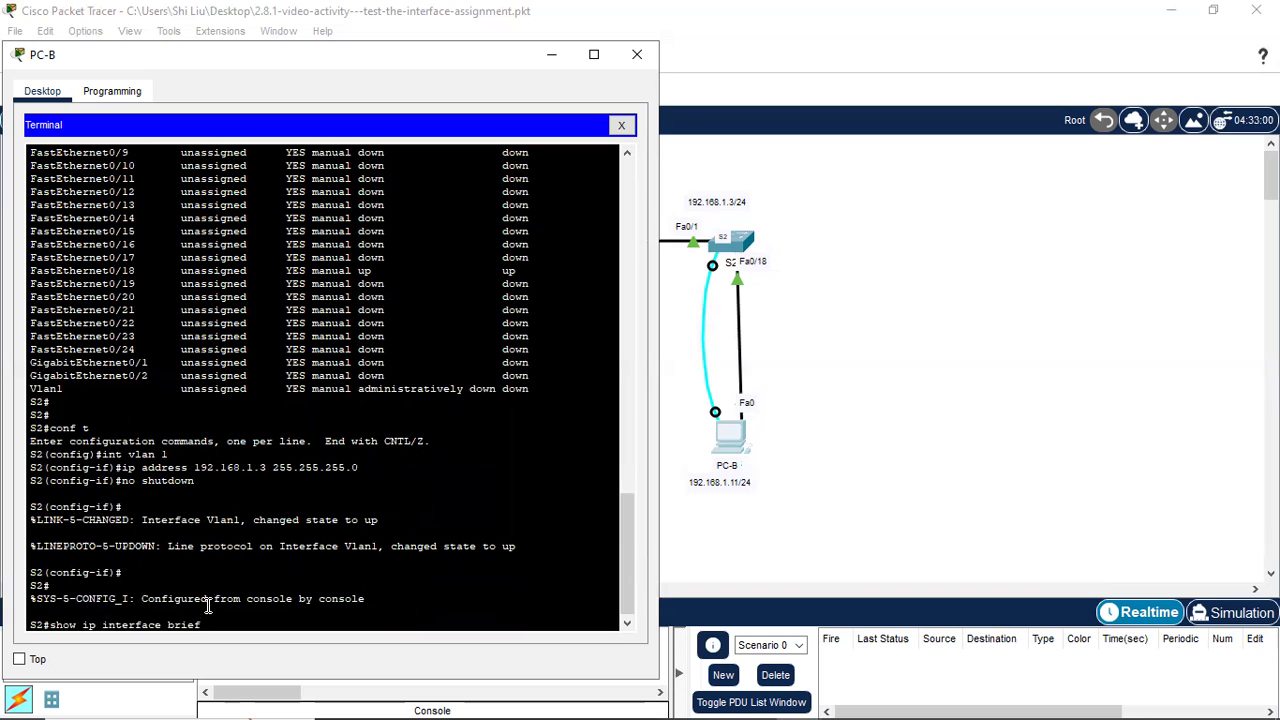
{"action": "key", "text": "Return"}
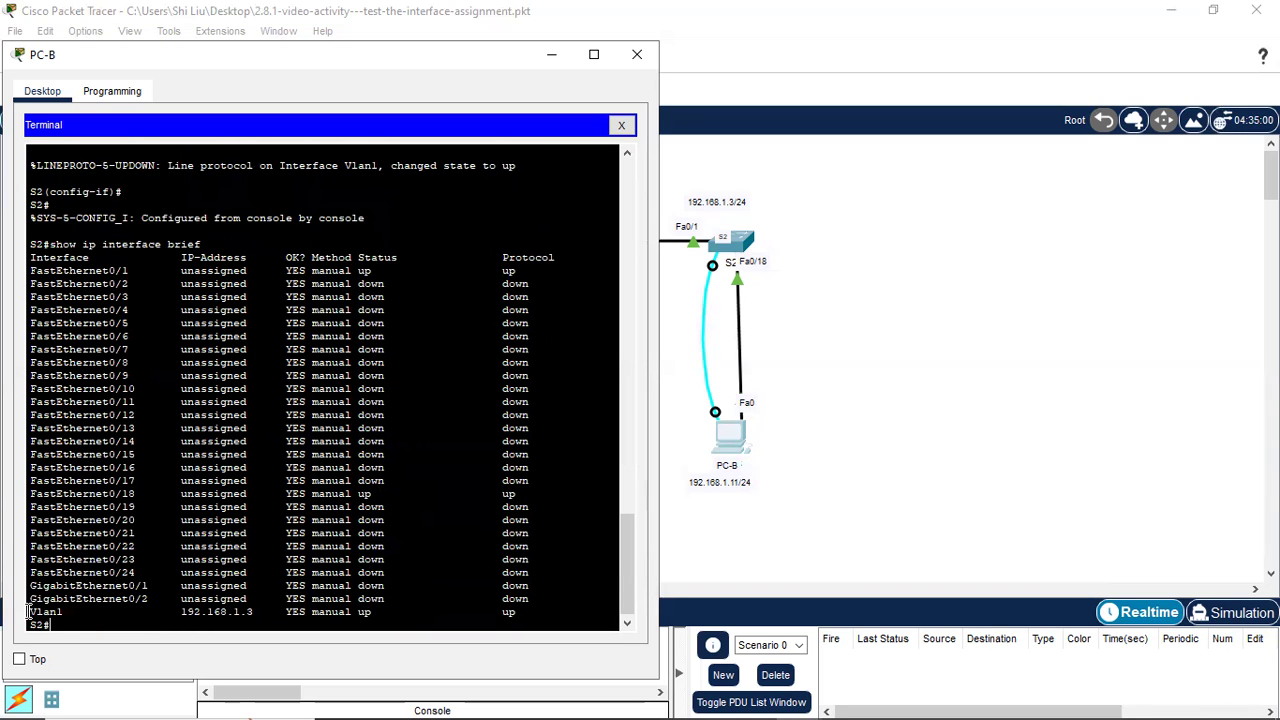
{"action": "left_click_drag", "start_coordinate": [33, 612], "coordinate": [70, 612]}
{"action": "left_click", "coordinate": [182, 613]}
Step: Highlight Vlan1's new address 192.168.1.3 in the interface listing
{"action": "left_click_drag", "start_coordinate": [182, 613], "coordinate": [258, 612]}
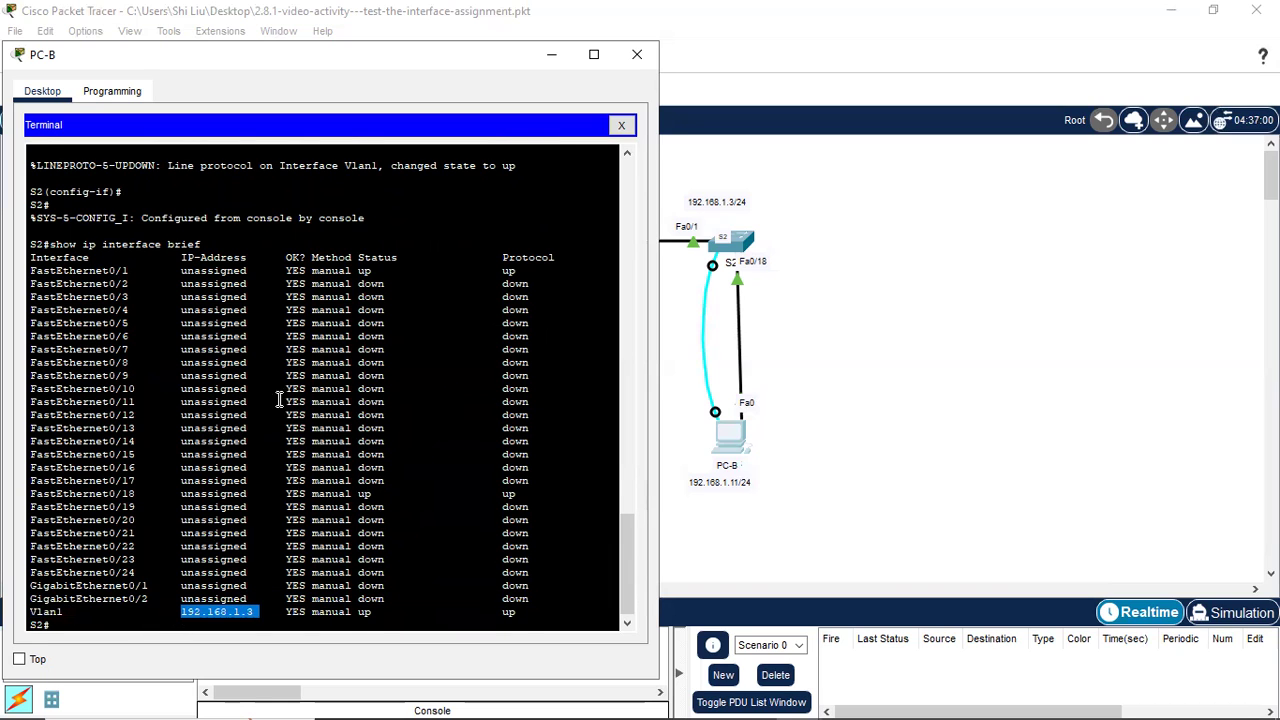
{"action": "scroll", "coordinate": [268, 376], "scroll_direction": "up", "scroll_amount": 4}
{"action": "scroll", "coordinate": [268, 376], "scroll_direction": "up", "scroll_amount": 1}
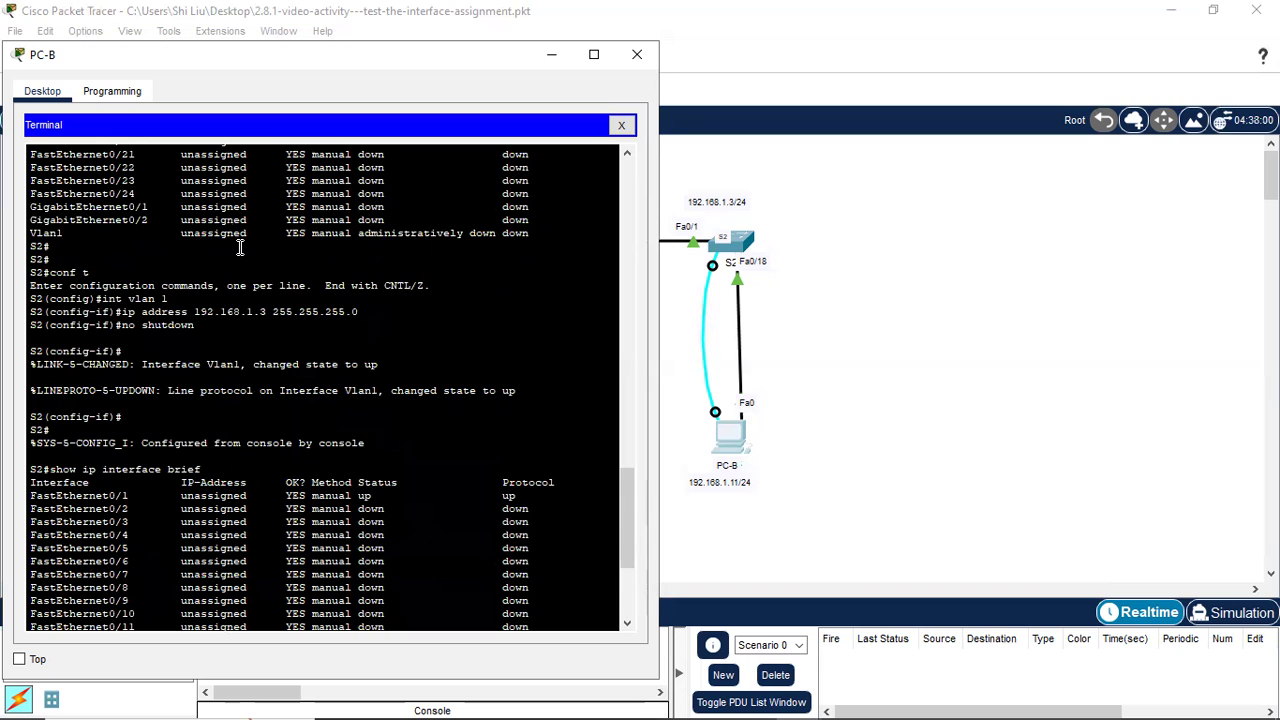
{"action": "scroll", "coordinate": [360, 345], "scroll_direction": "down", "scroll_amount": 1}
{"action": "scroll", "coordinate": [392, 365], "scroll_direction": "down", "scroll_amount": 4}
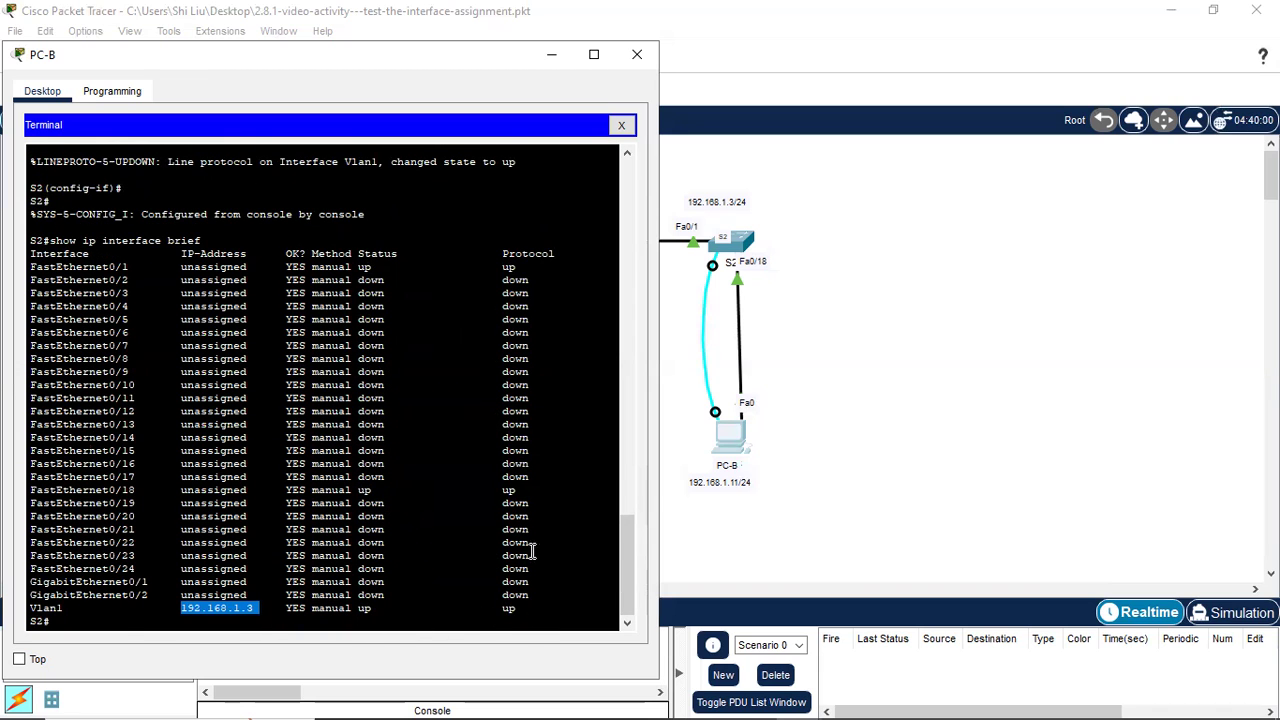
{"action": "scroll", "coordinate": [530, 549], "scroll_direction": "up", "scroll_amount": 10}
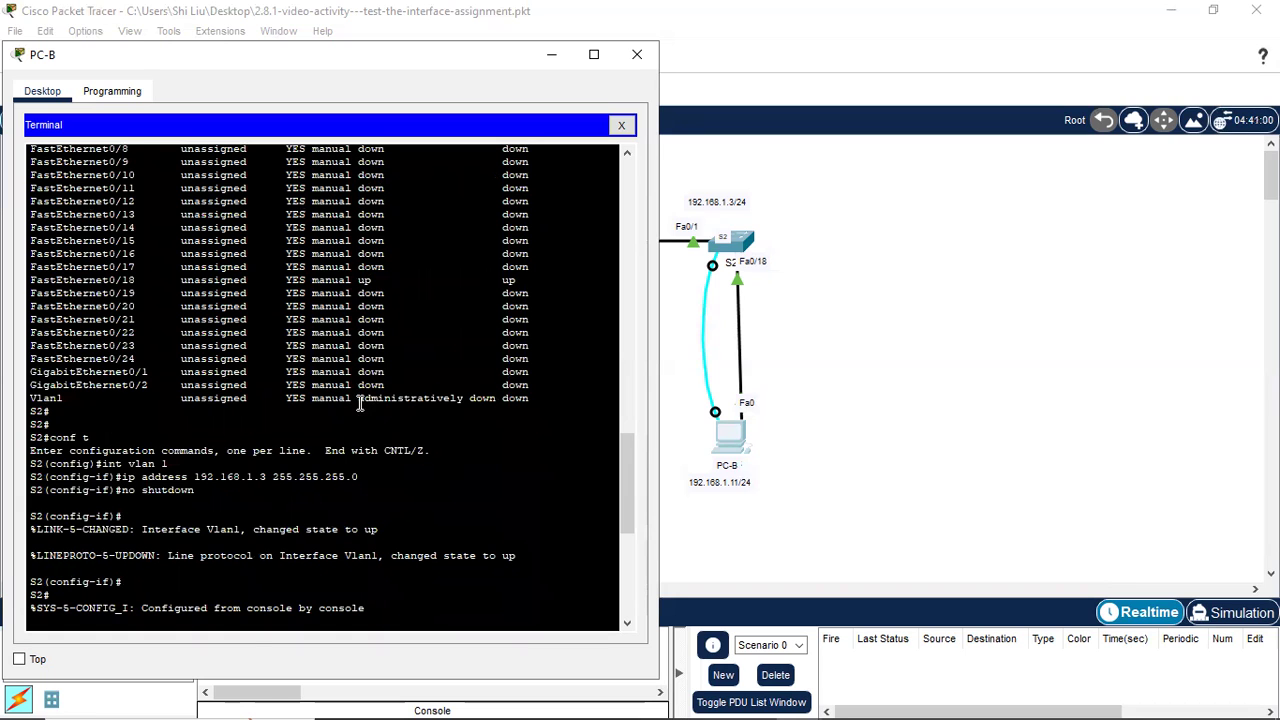
{"action": "scroll", "coordinate": [549, 408], "scroll_direction": "down", "scroll_amount": 9}
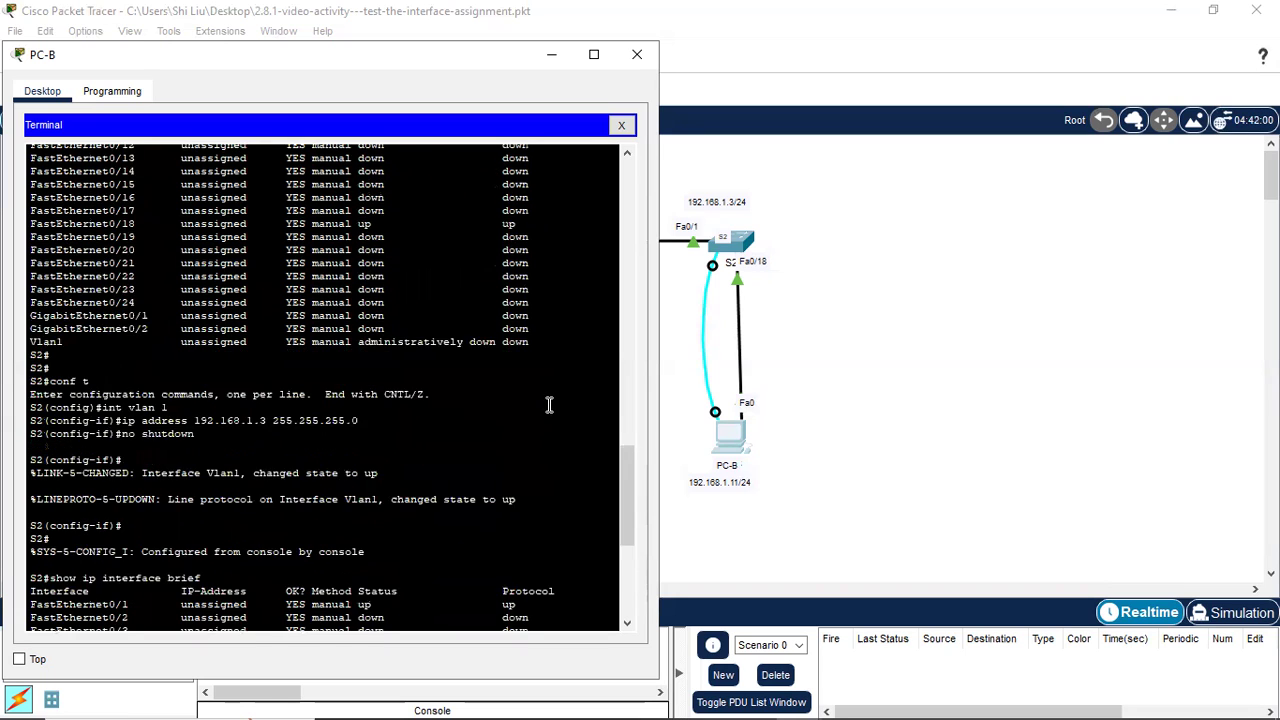
{"action": "scroll", "coordinate": [549, 408], "scroll_direction": "down", "scroll_amount": 2}
{"action": "left_click_drag", "start_coordinate": [181, 608], "coordinate": [256, 608]}
{"action": "left_click", "coordinate": [128, 620]}
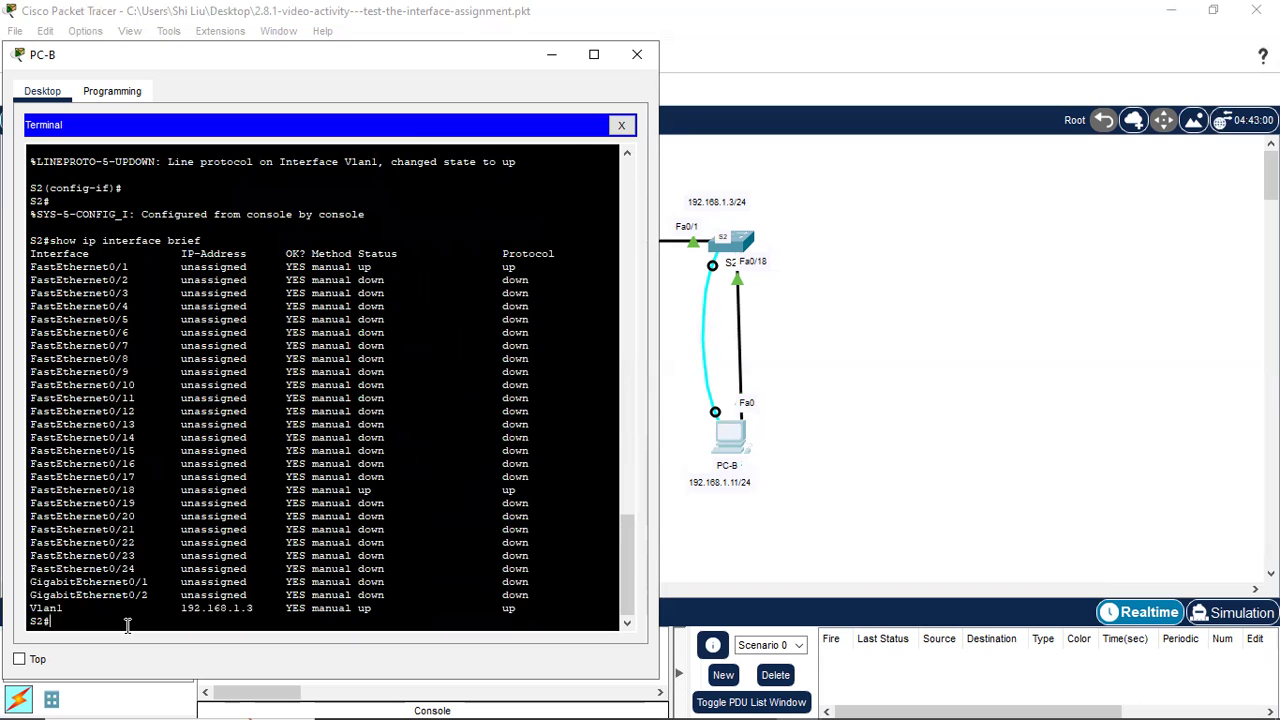
Step: Close the PC-B window to return to the topology view
{"action": "left_click", "coordinate": [641, 54]}
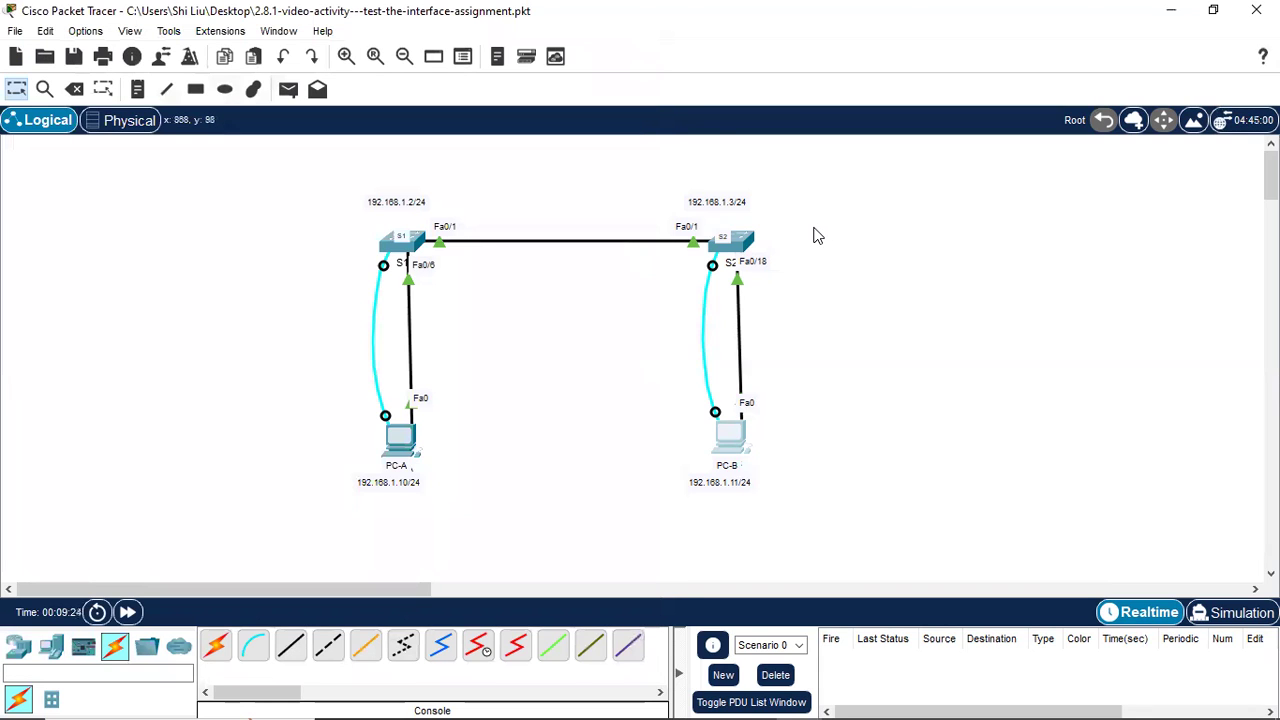